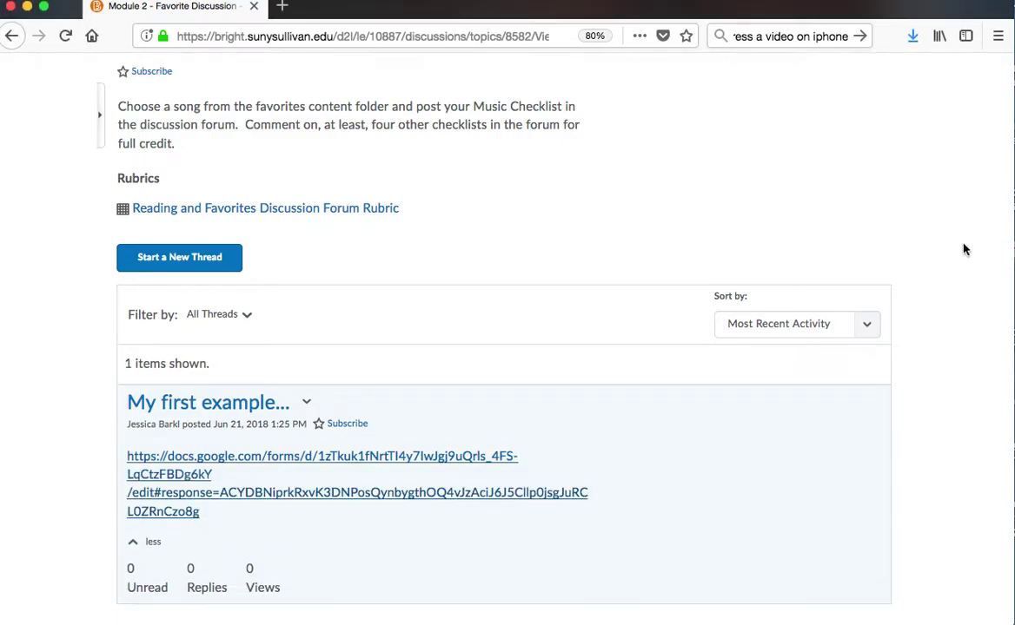
- Open Module 2: Instruments of a Symphony Orchestra from the course Content area
scroll(963, 251, "up", 5)
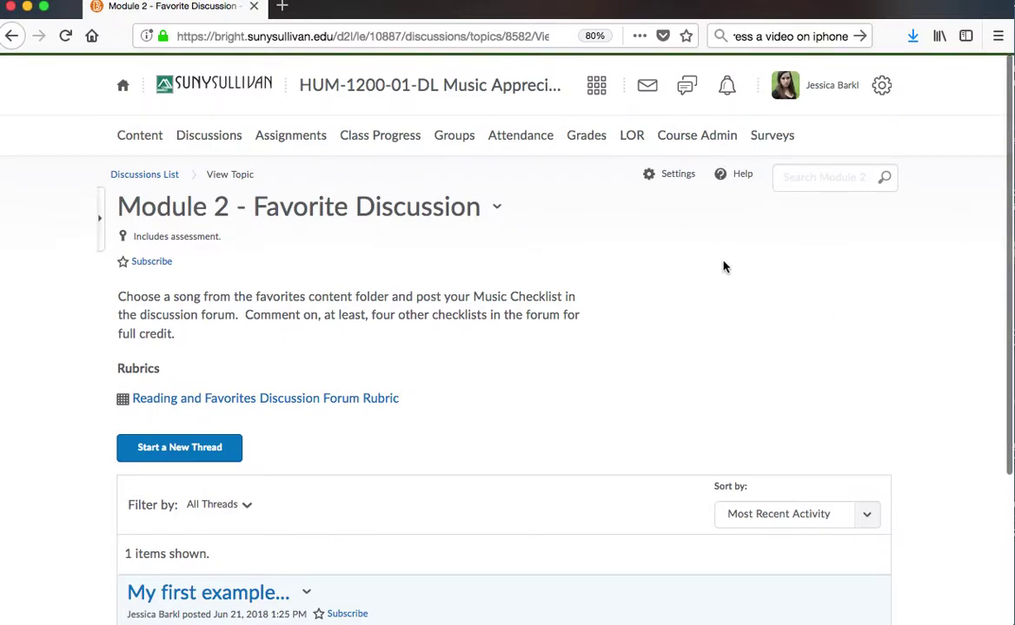
left_click(144, 139)
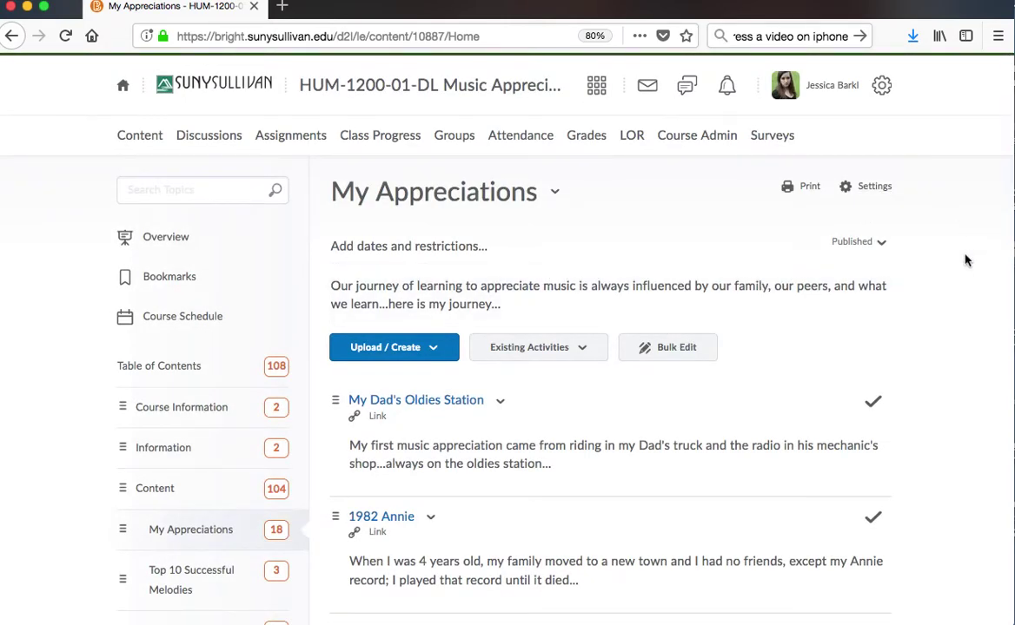
scroll(903, 253, "down", 1)
scroll(382, 214, "down", 10)
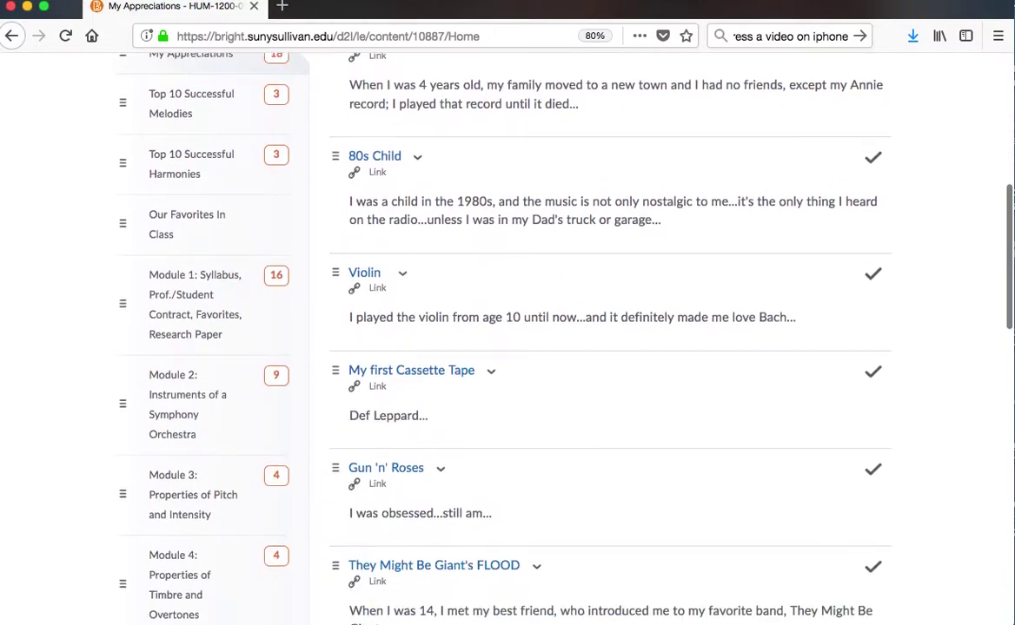
left_click(144, 376)
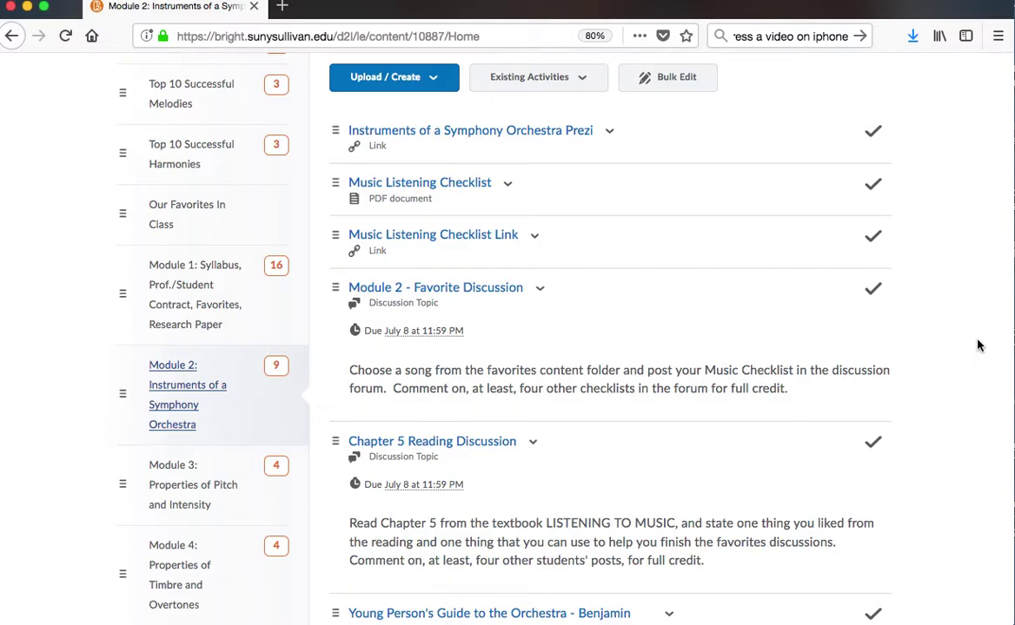
scroll(977, 346, "up", 4)
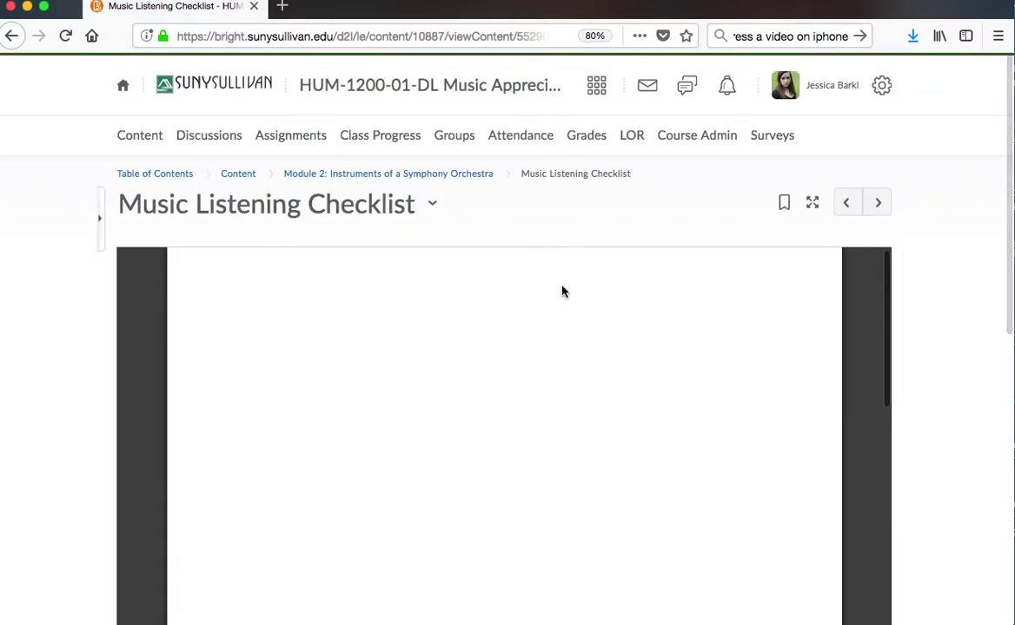
left_click_drag(999, 327, 999, 386)
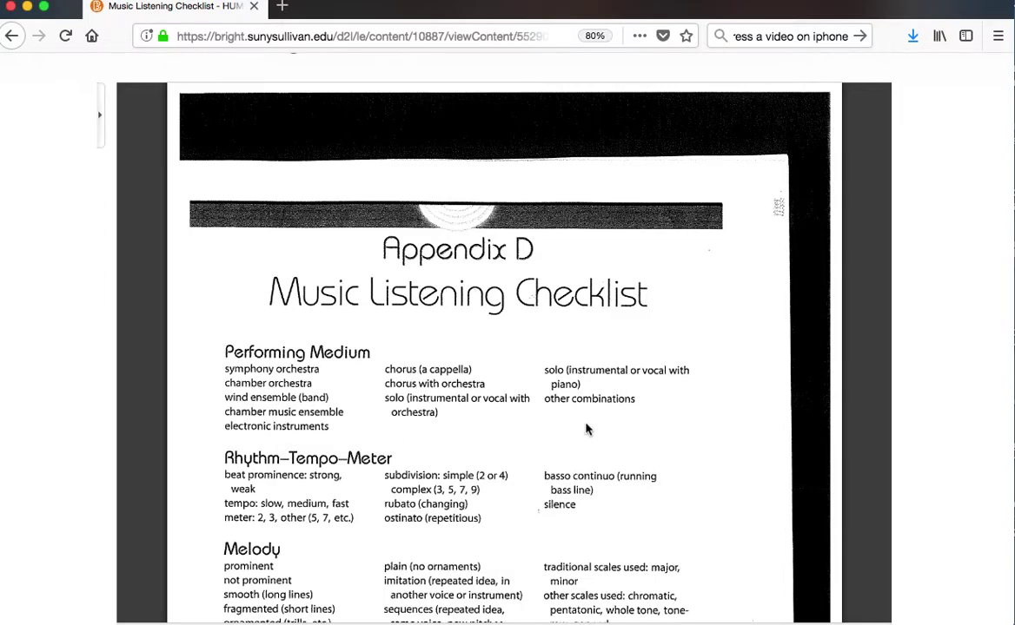
scroll(854, 410, "down", 1)
scroll(854, 410, "down", 3)
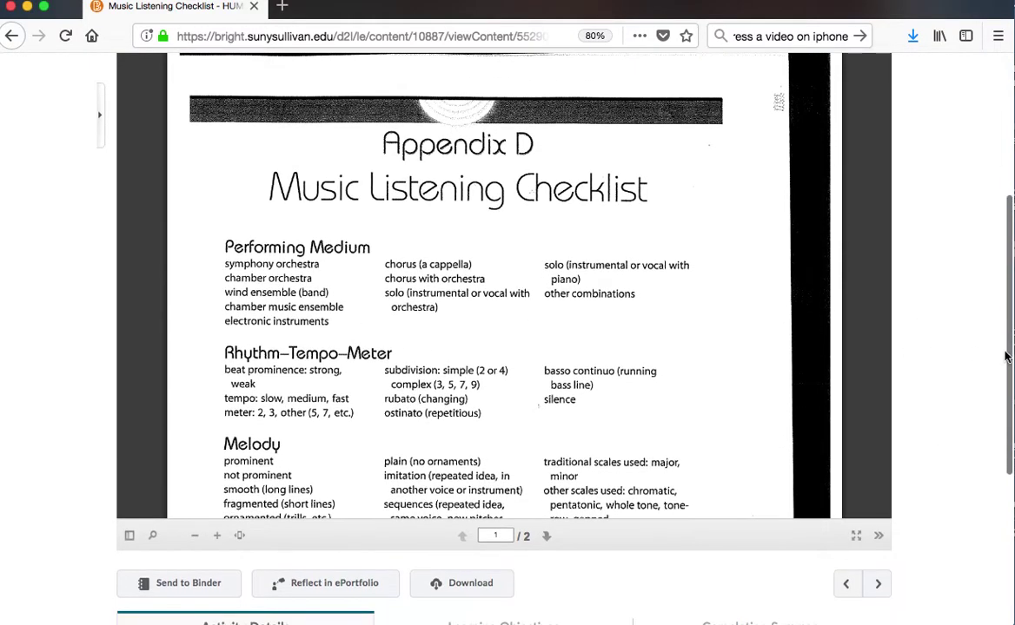
scroll(1004, 399, "down", 3)
scroll(1004, 449, "down", 2)
scroll(1004, 449, "up", 10)
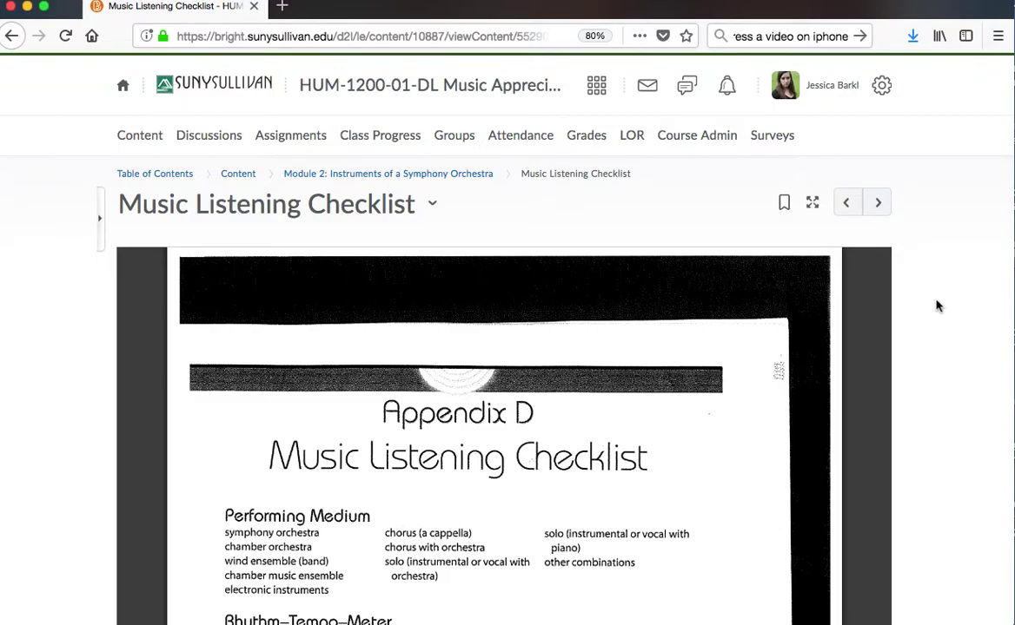
left_click(369, 175)
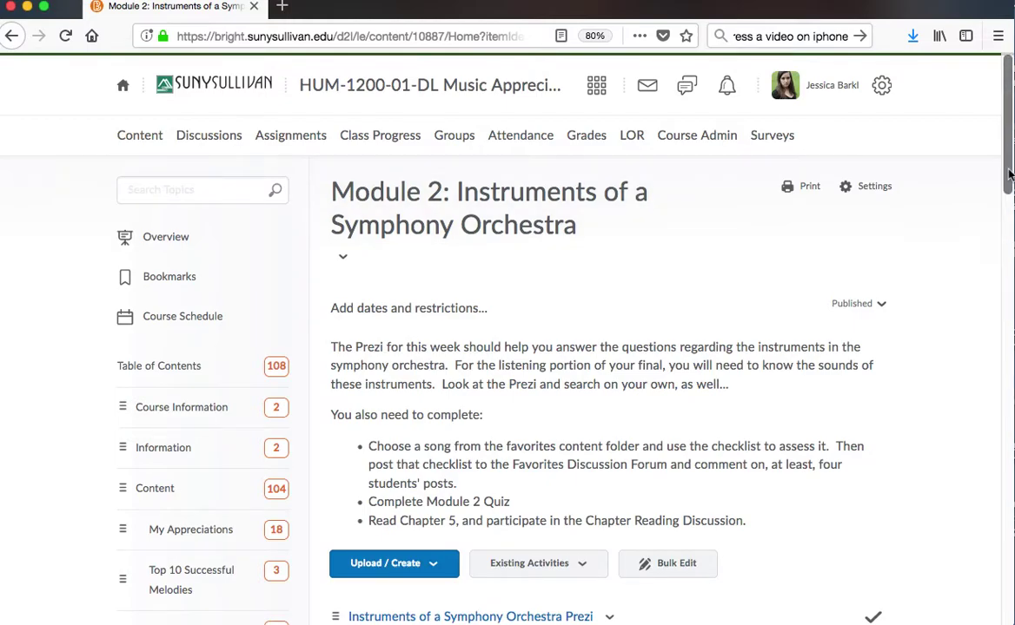
left_click_drag(1008, 174, 988, 286)
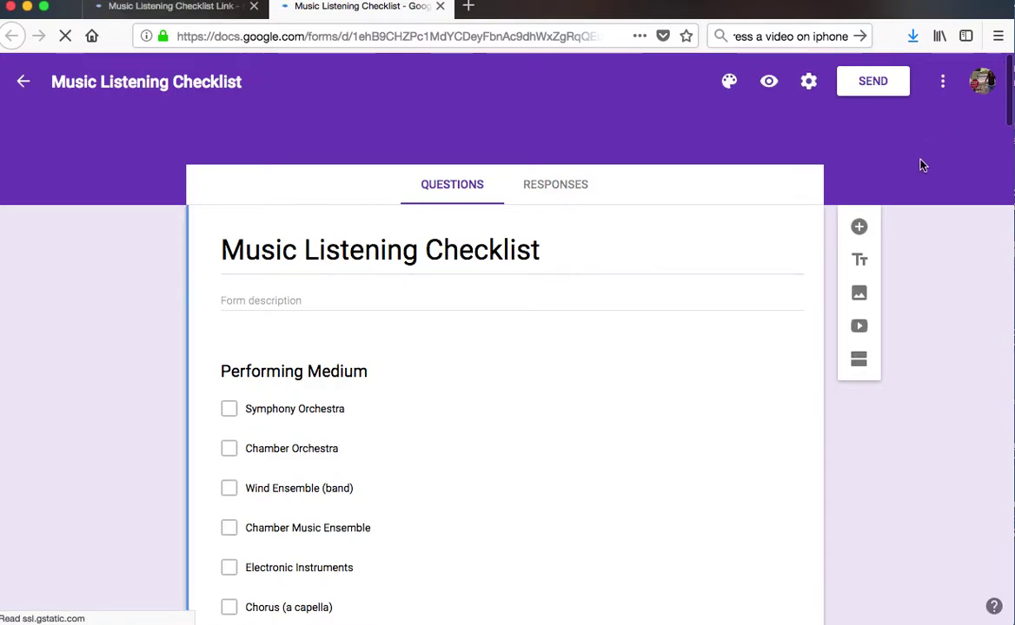
- Make a copy of the Music Listening Checklist form and delete the copy's default name
left_click(944, 87)
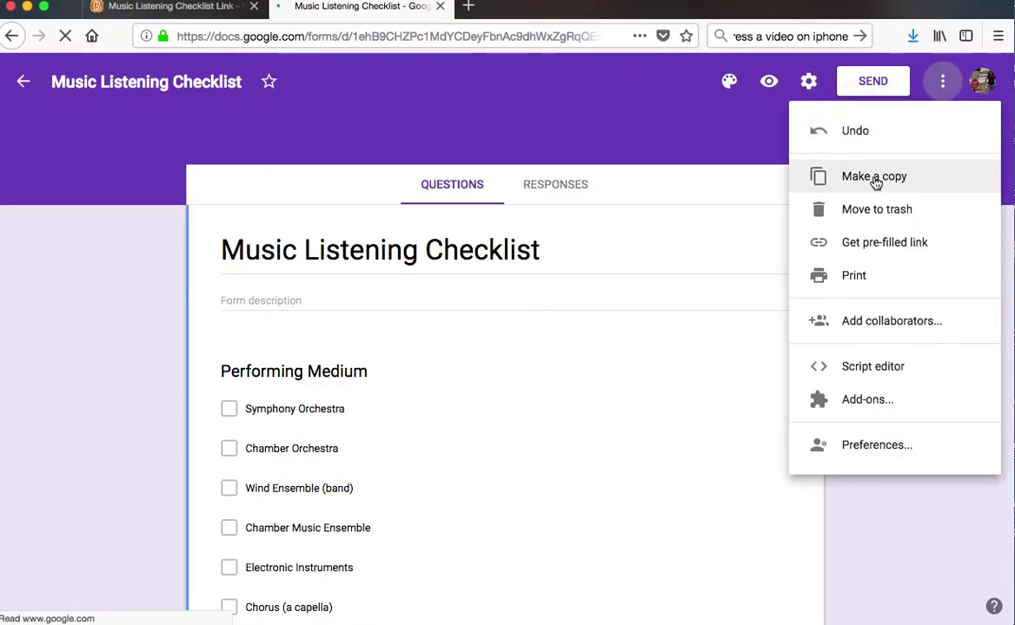
left_click(874, 177)
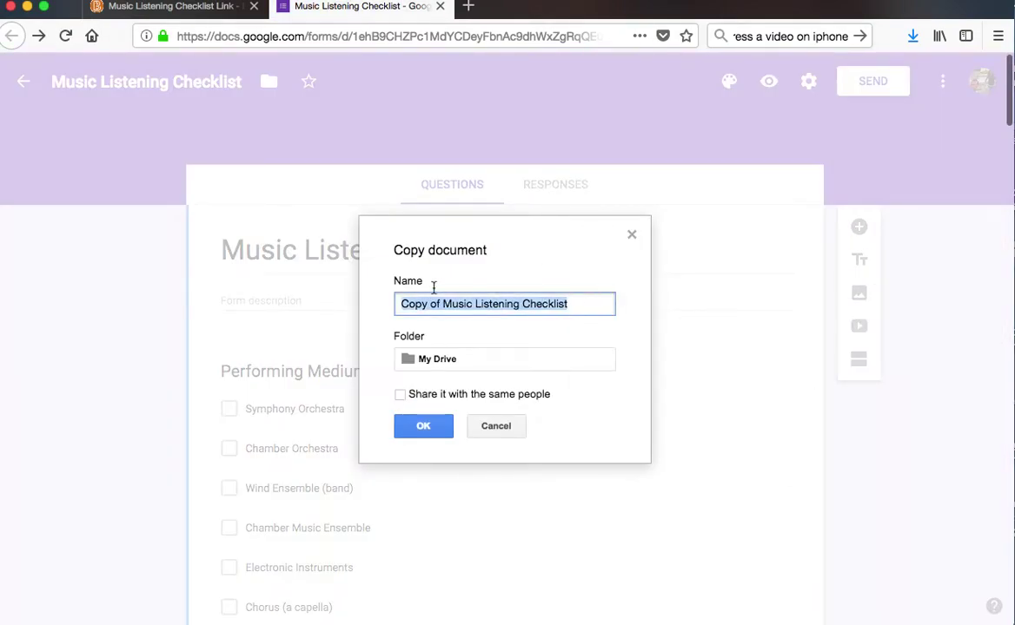
left_click(429, 285)
left_click_drag(577, 305, 399, 285)
key("BackSpace")
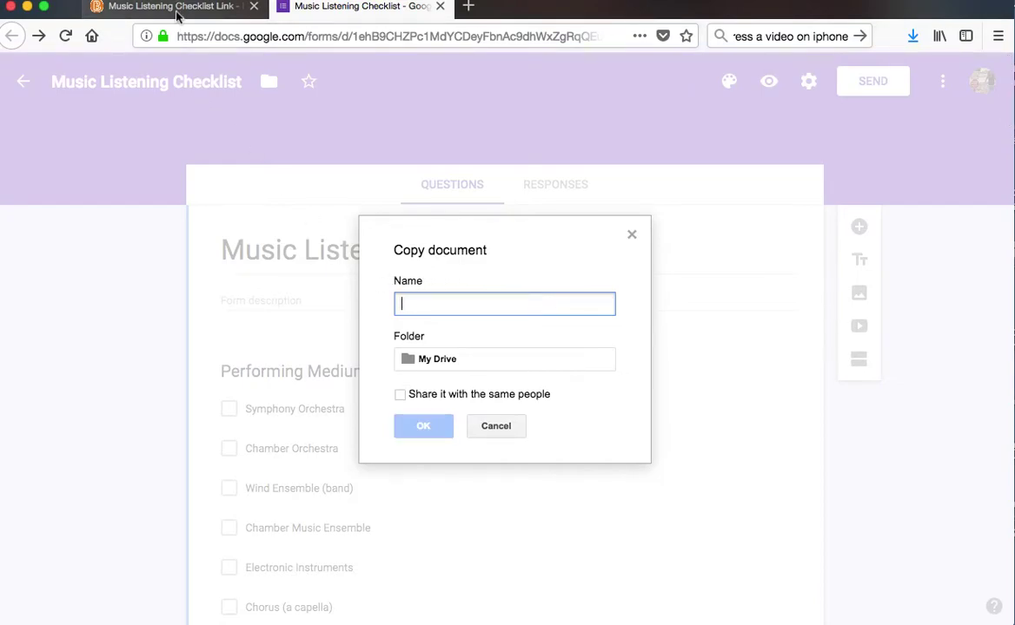
left_click(173, 7)
- Open the DakhaBrakha: Ethnic Chaos item in the My Appreciations folder
left_click(144, 136)
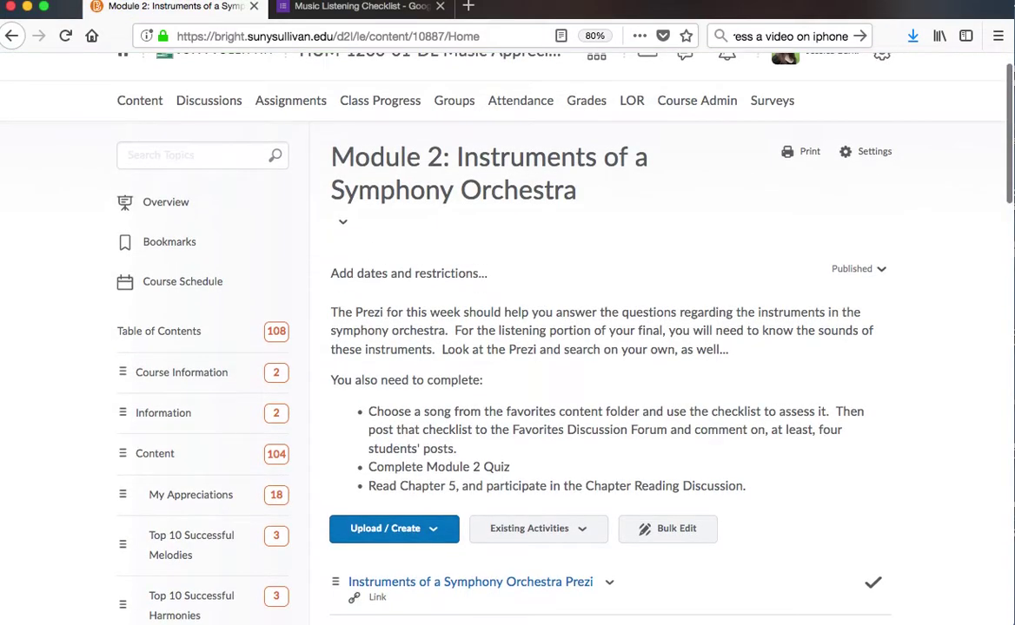
scroll(463, 309, "down", 4)
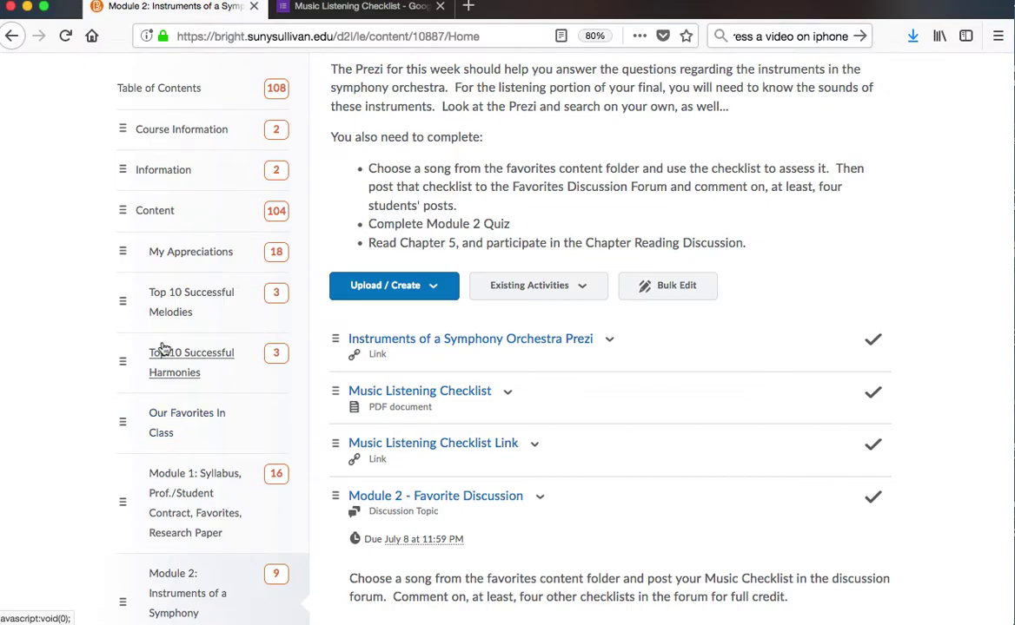
left_click(221, 252)
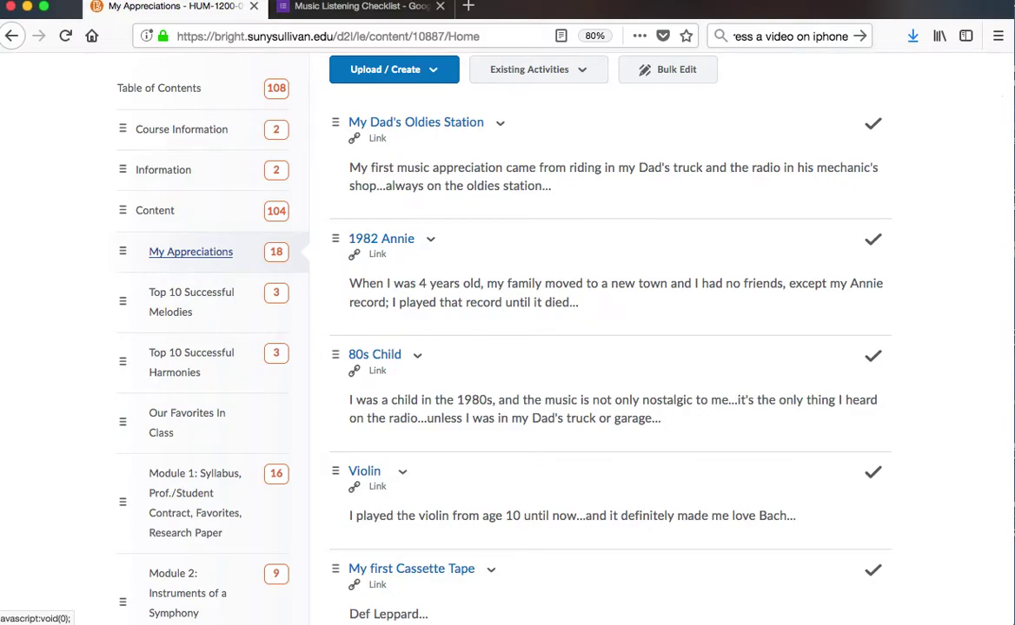
scroll(985, 290, "down", 5)
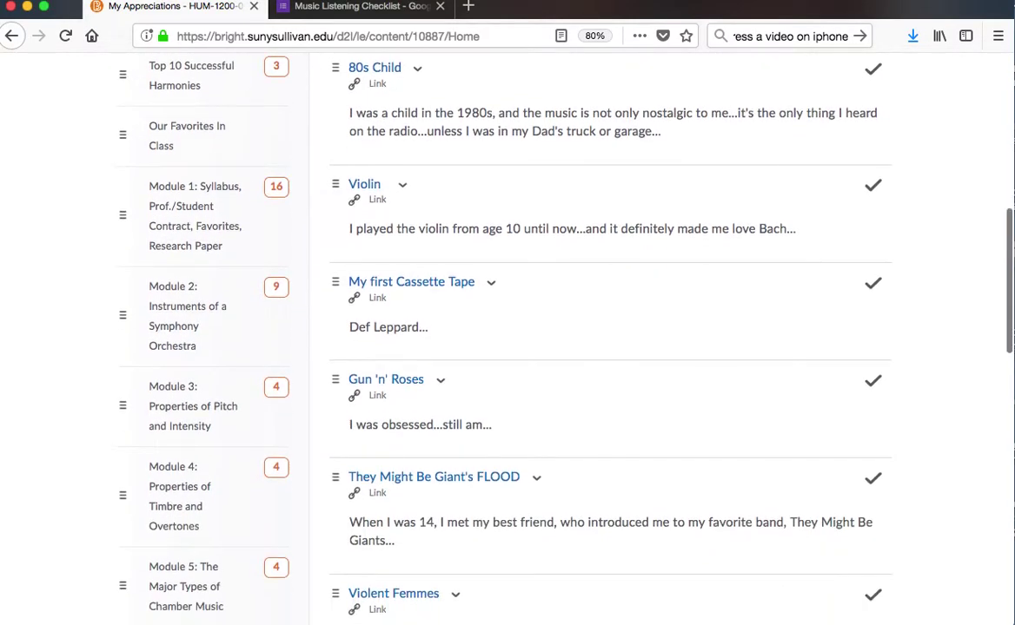
scroll(608, 339, "down", 10)
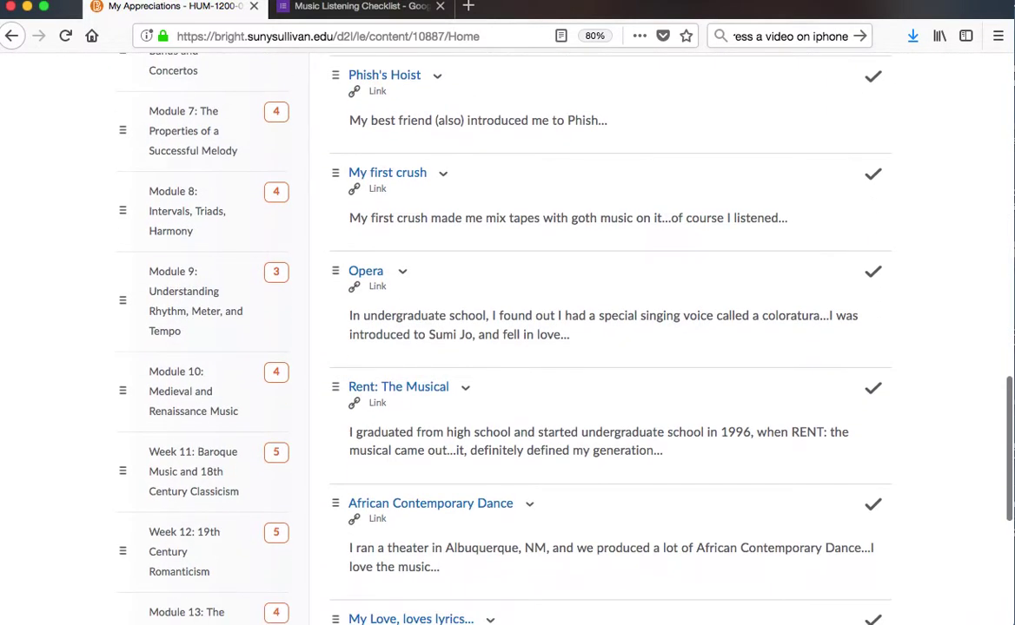
scroll(736, 233, "down", 6)
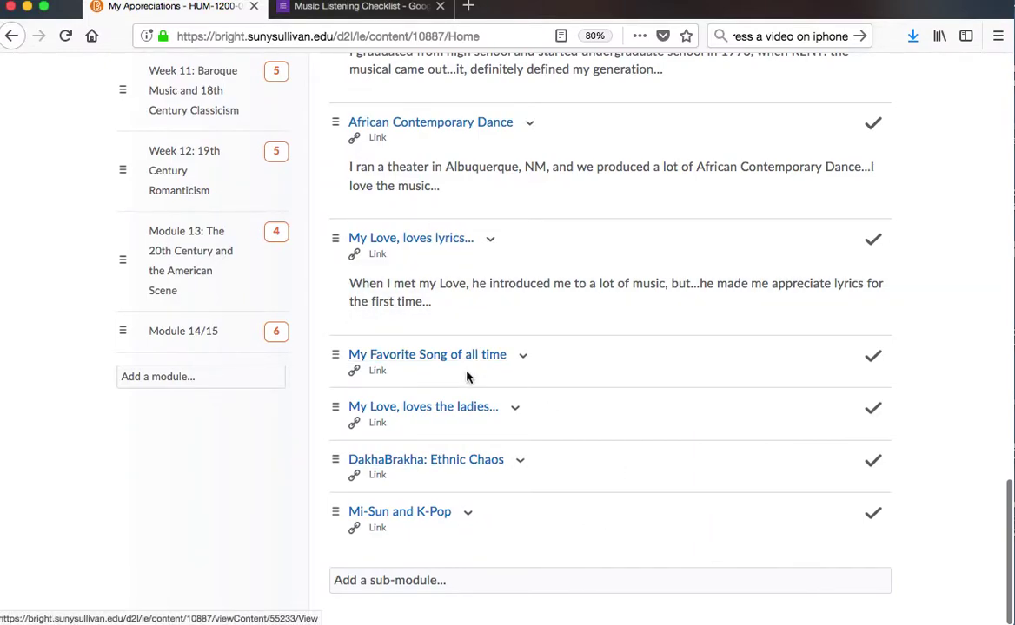
left_click(467, 472)
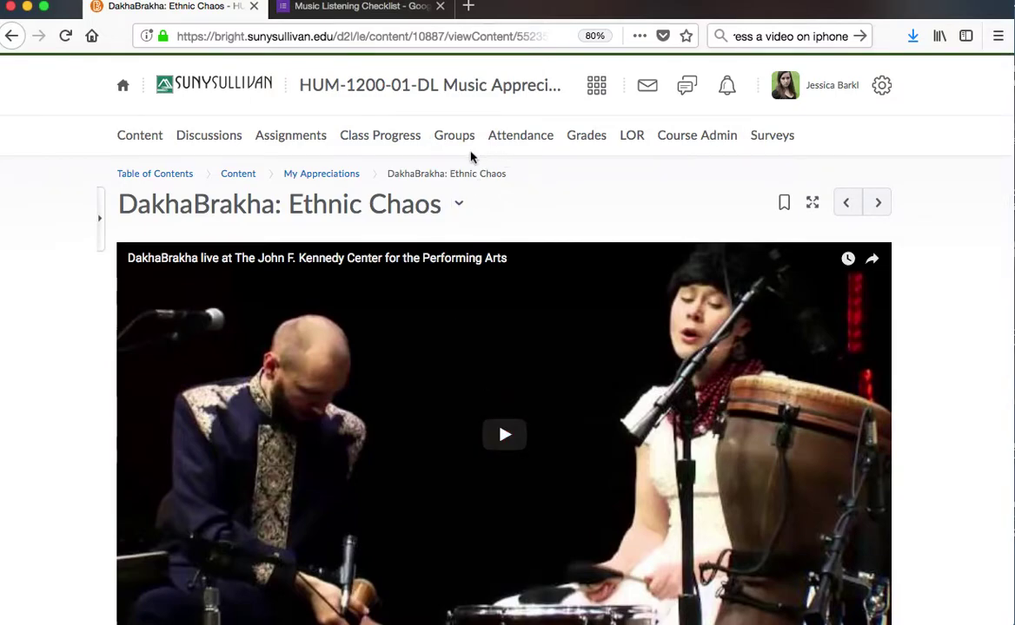
- Name the form copy 'DakhaBrakha' and retitle the form 'Dakha Brakha'
left_click(360, 9)
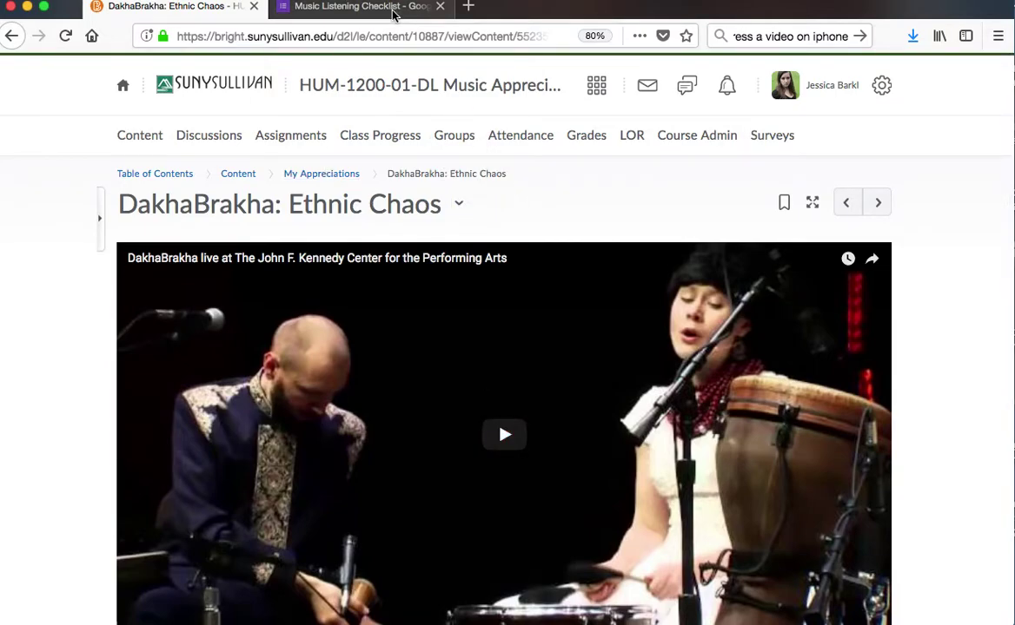
type("D")
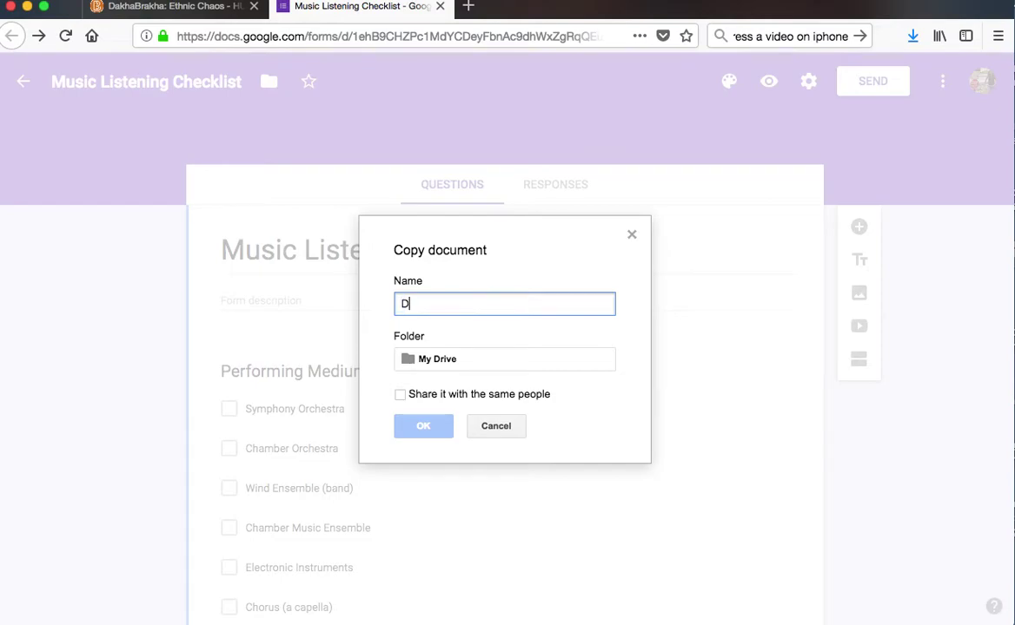
type("akhaBra")
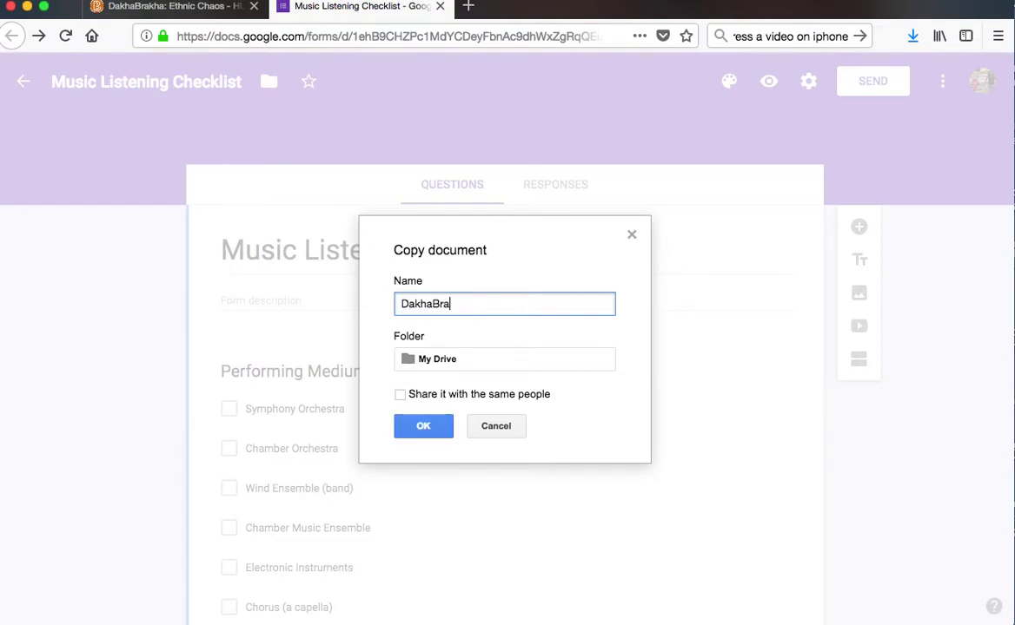
type("kha")
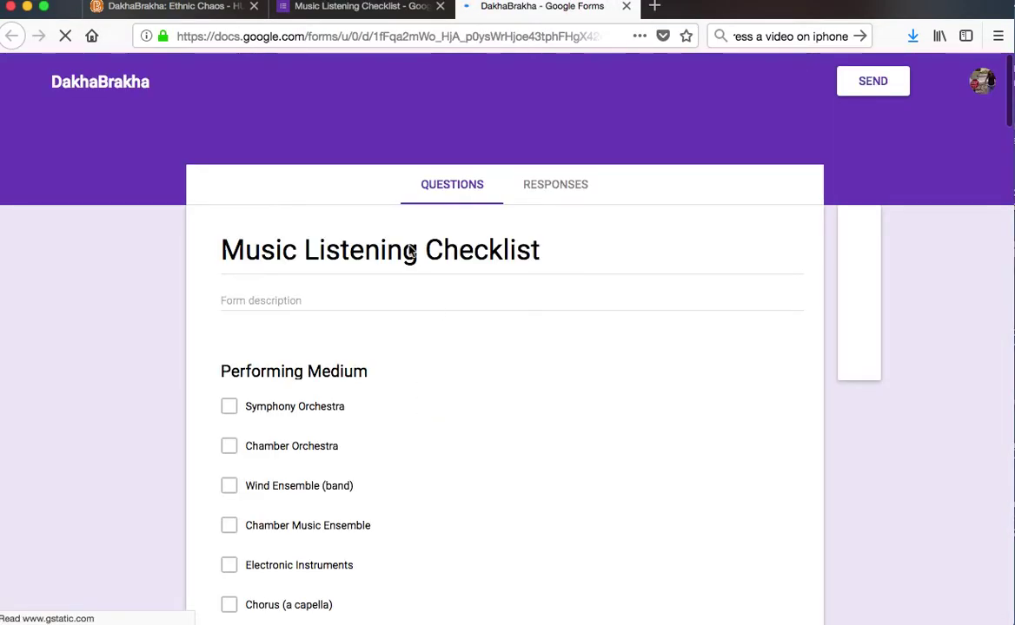
triple_click(553, 257)
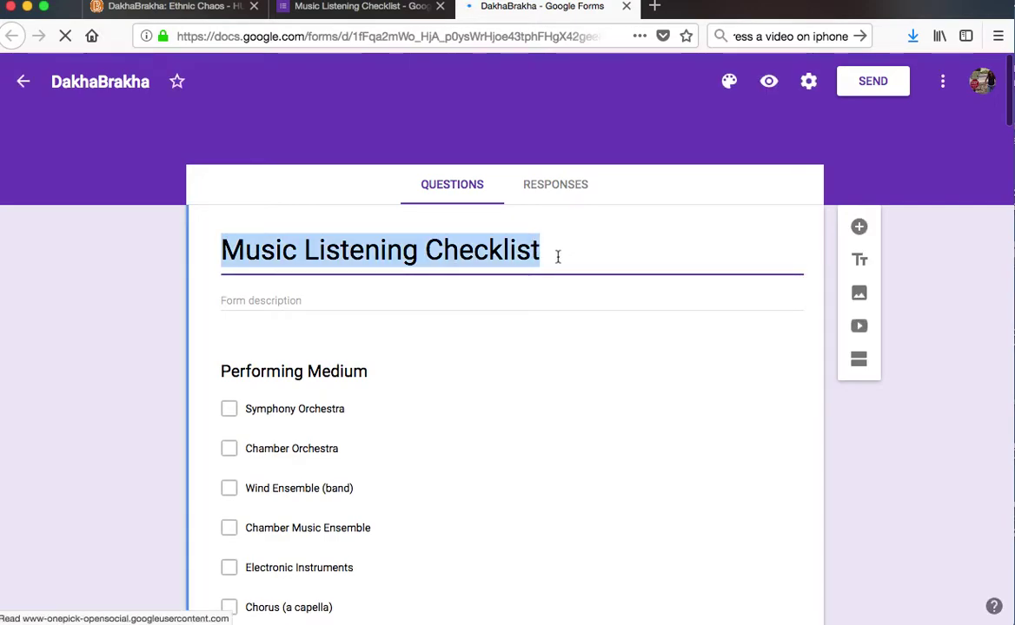
type("Dakh")
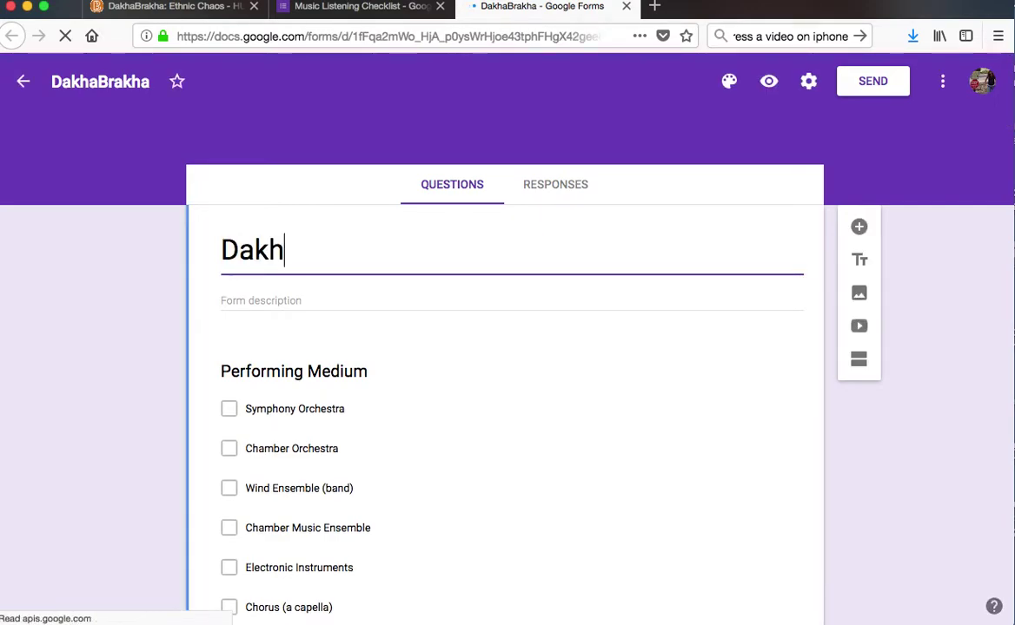
type("a Bra")
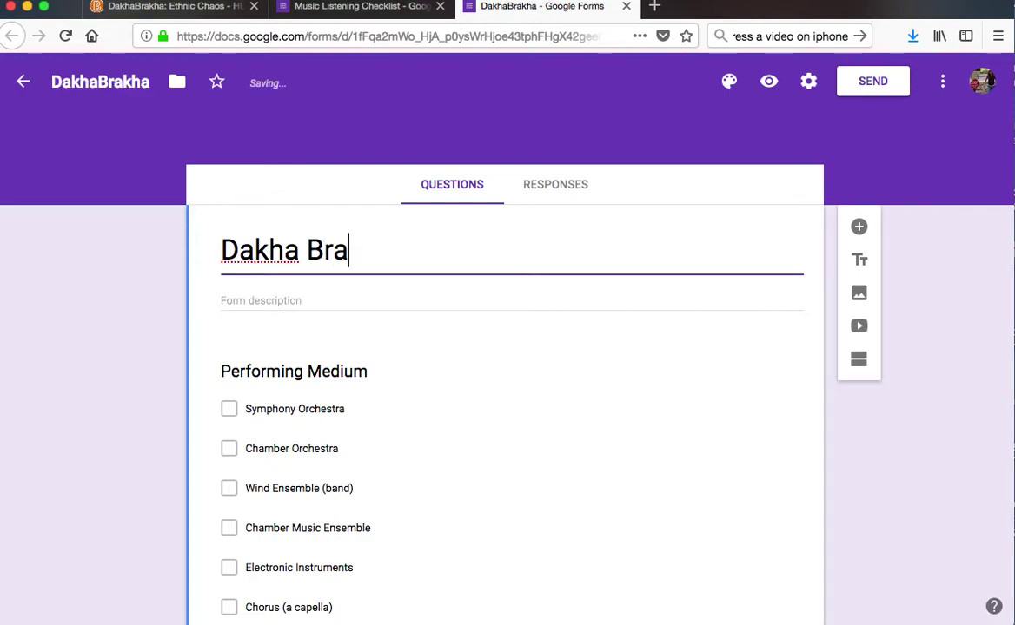
type("kha")
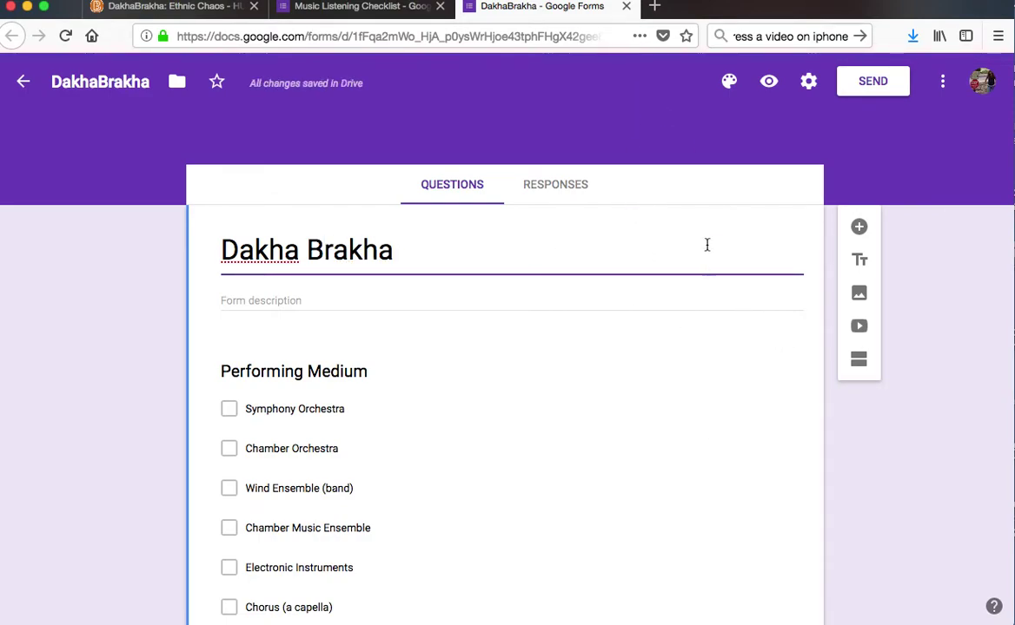
- Email the form invitation to the instructor's address, then head to Gmail in a new tab
left_click(874, 87)
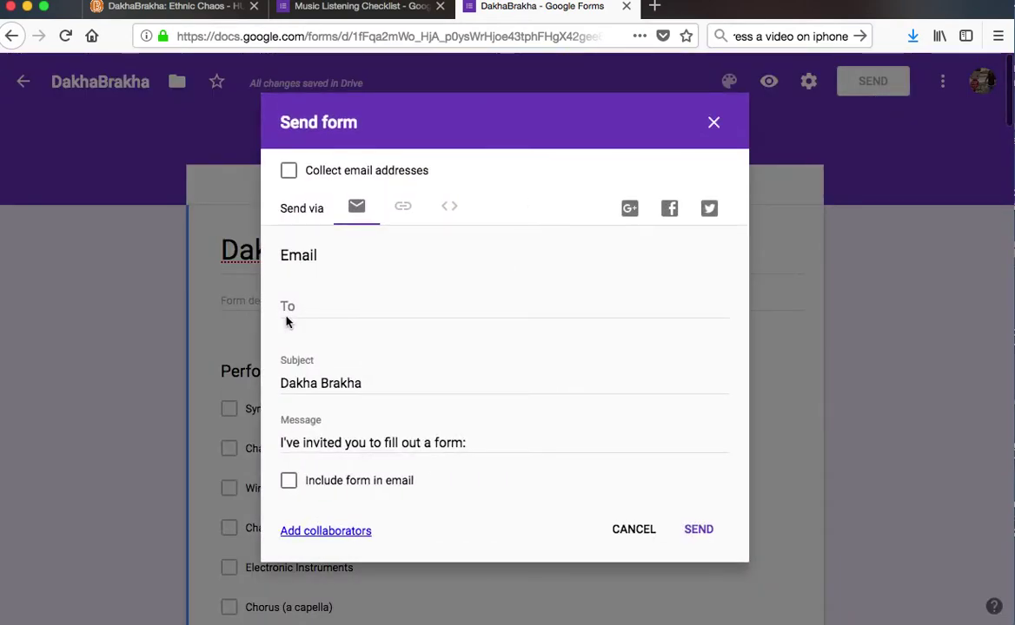
left_click(305, 308)
type("jbarkl")
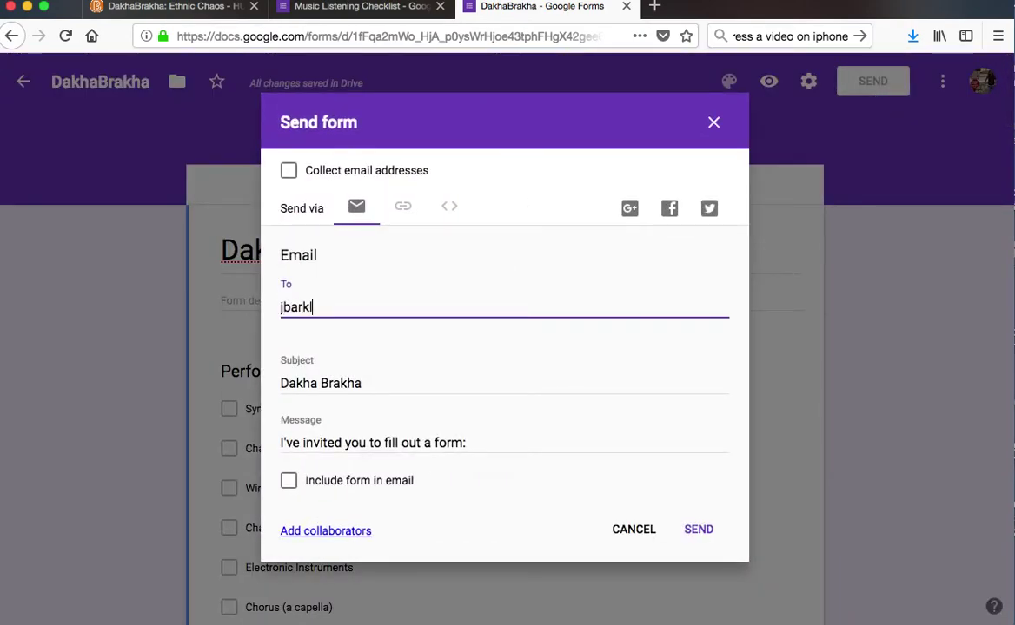
key("Return")
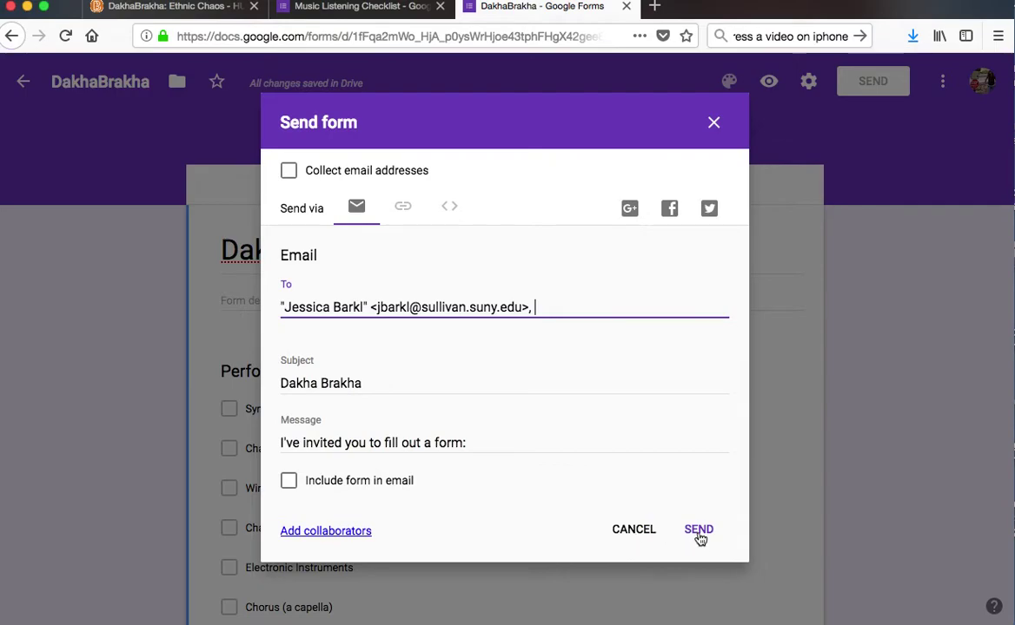
left_click(699, 530)
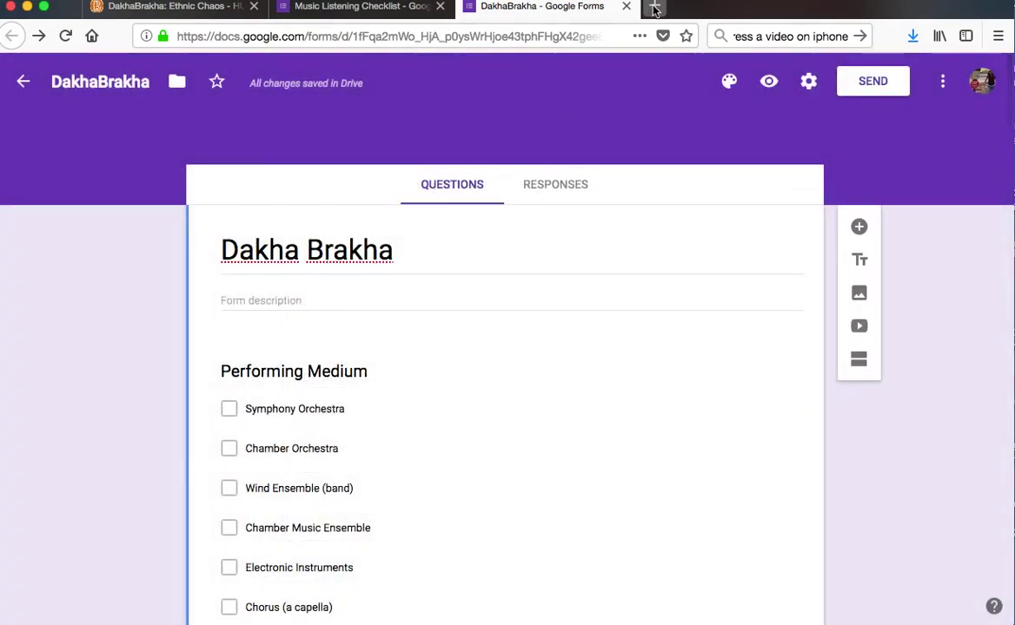
left_click(654, 6)
type("gma")
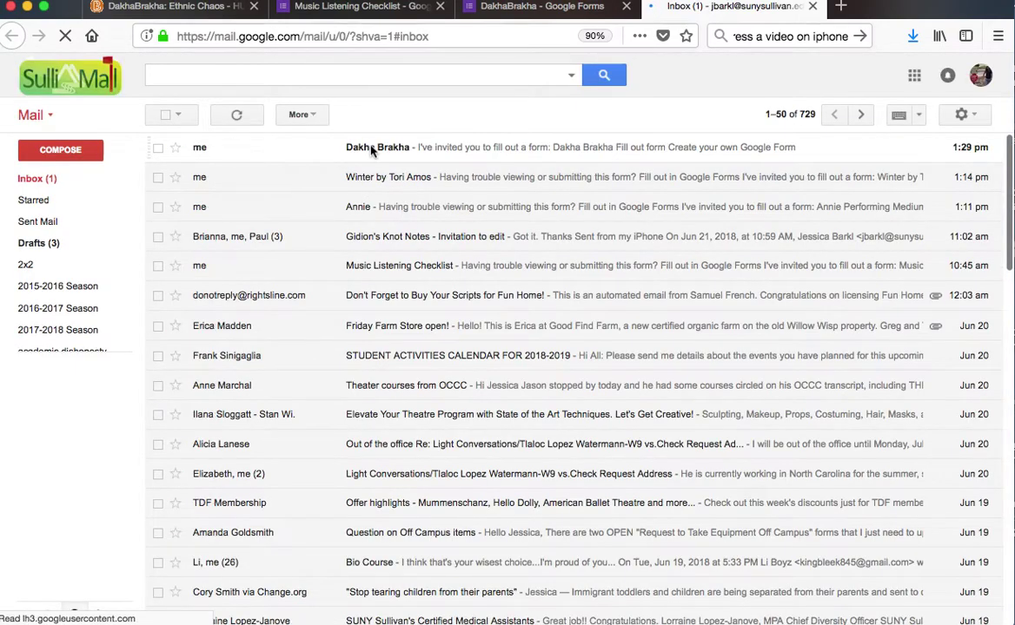
- Open the Dakha Brakha form invitation email in the Gmail inbox
left_click(372, 150)
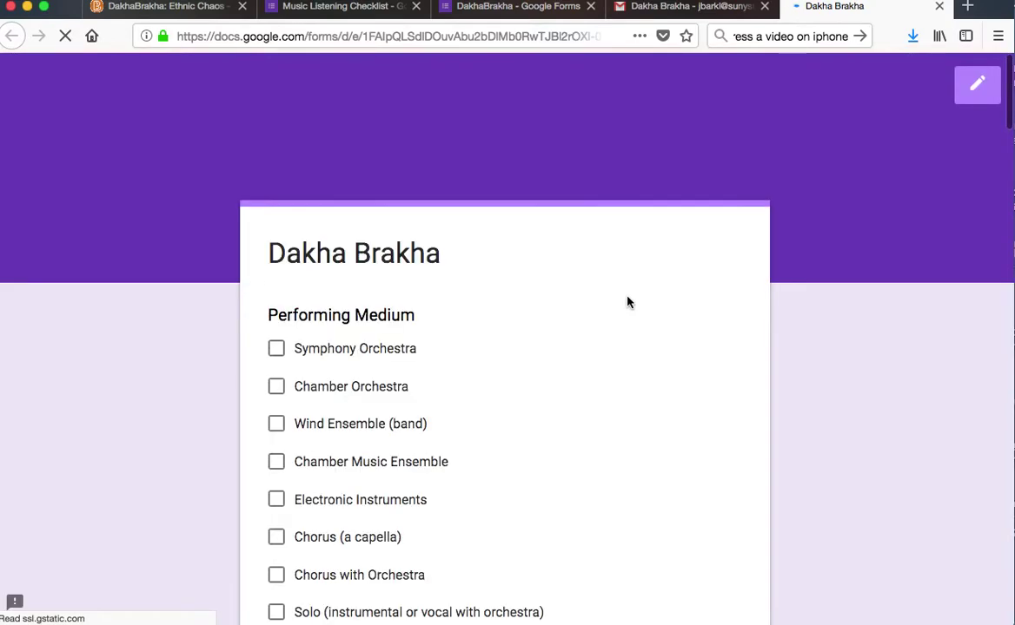
- Choose Other Combinations as the performing medium, leaving Chamber Orchestra unticked
left_click(555, 396)
scroll(555, 396, "down", 2)
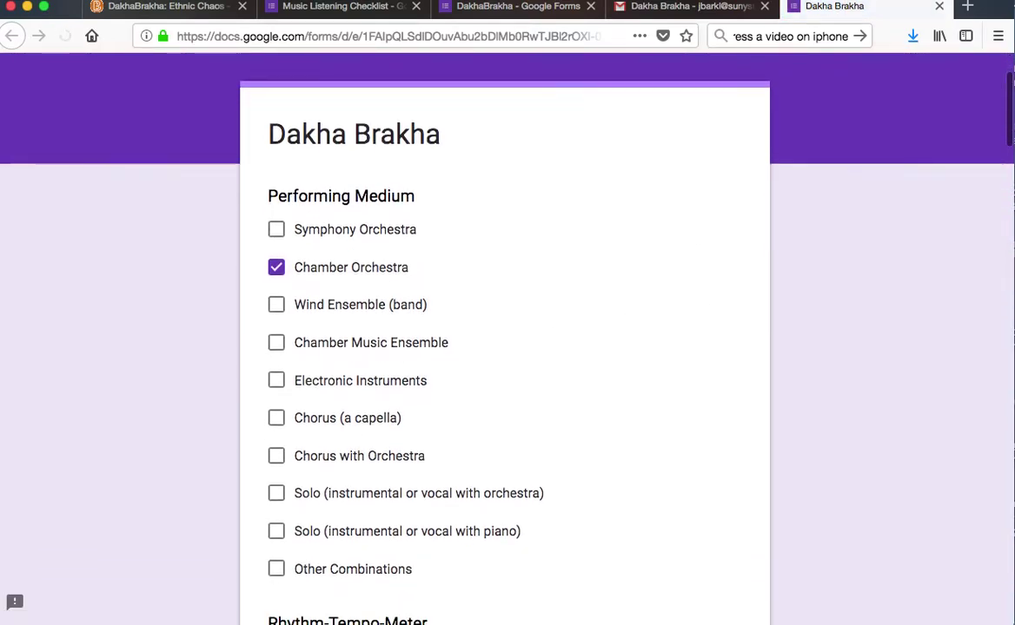
left_click(276, 267)
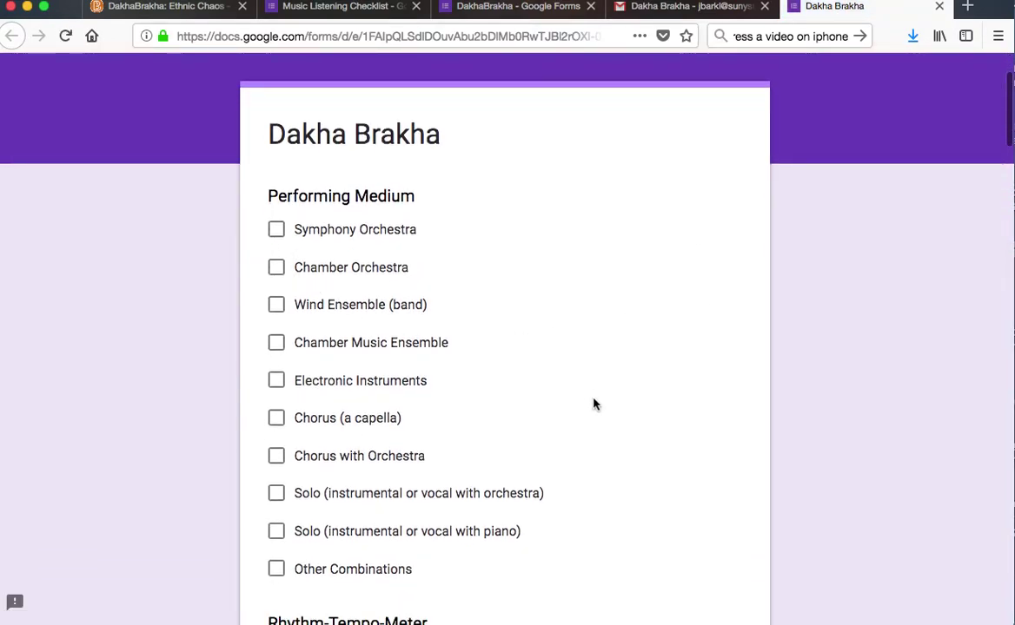
scroll(594, 404, "down", 2)
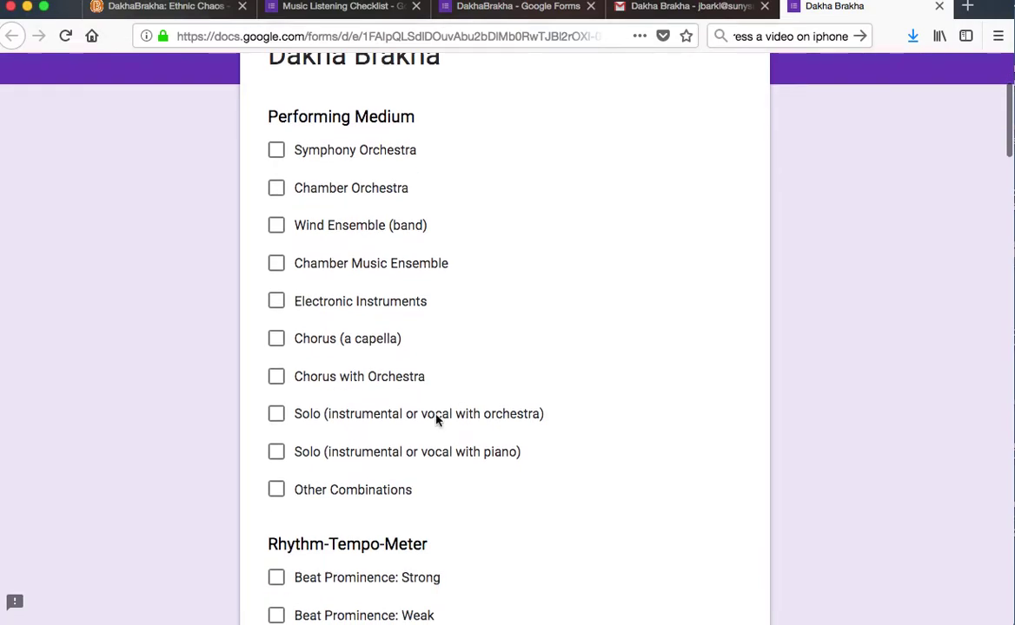
left_click(276, 490)
- Tick Strong beat, Fast and Medium tempo, other meter, both subdivisions, Rubato, Ostinato and Basso Continuo
scroll(861, 529, "down", 6)
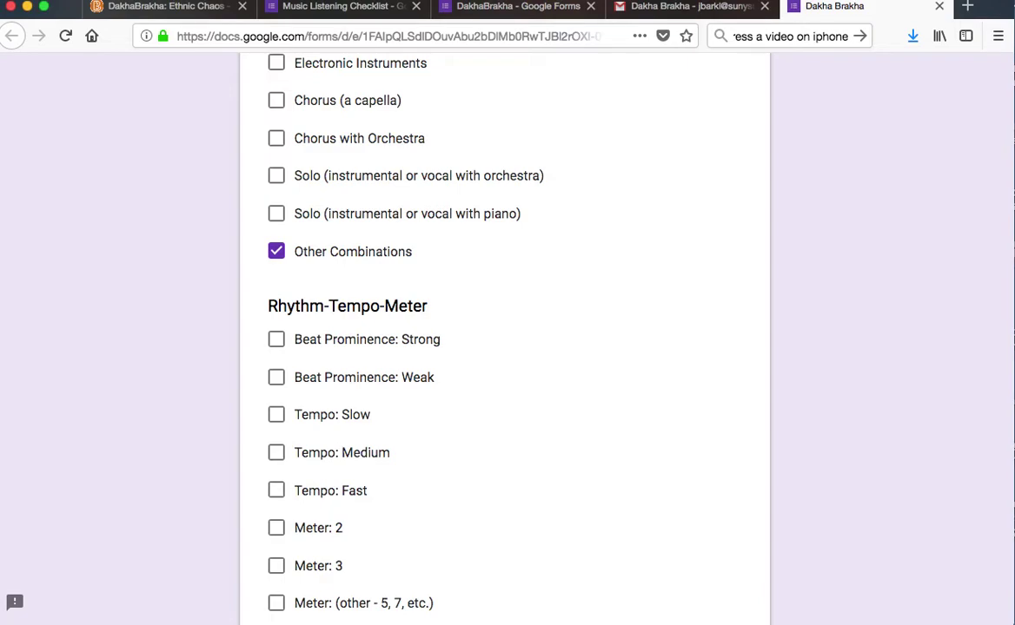
scroll(623, 539, "down", 5)
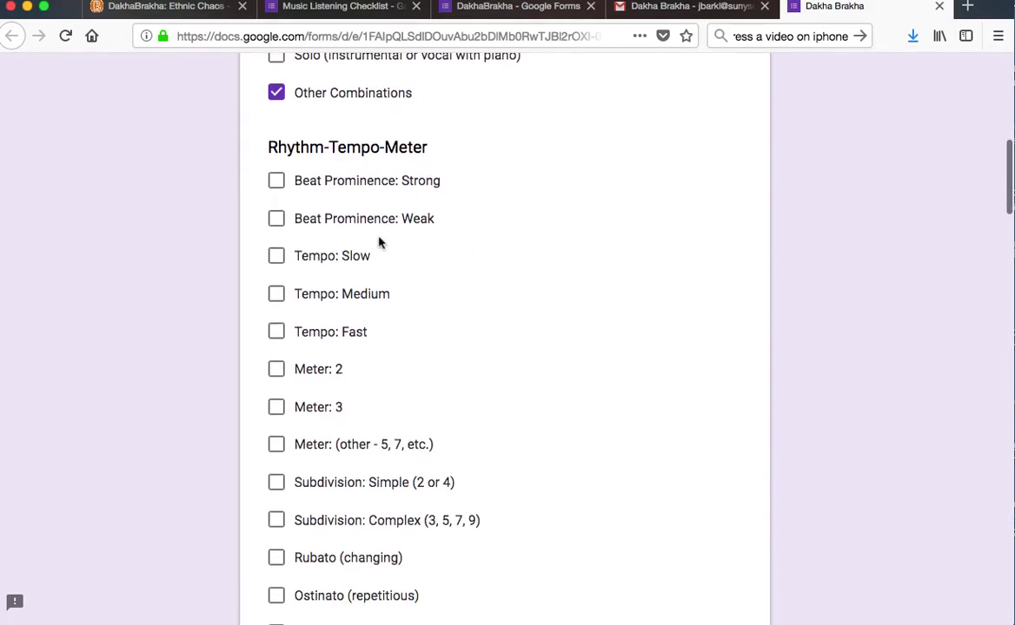
left_click(276, 184)
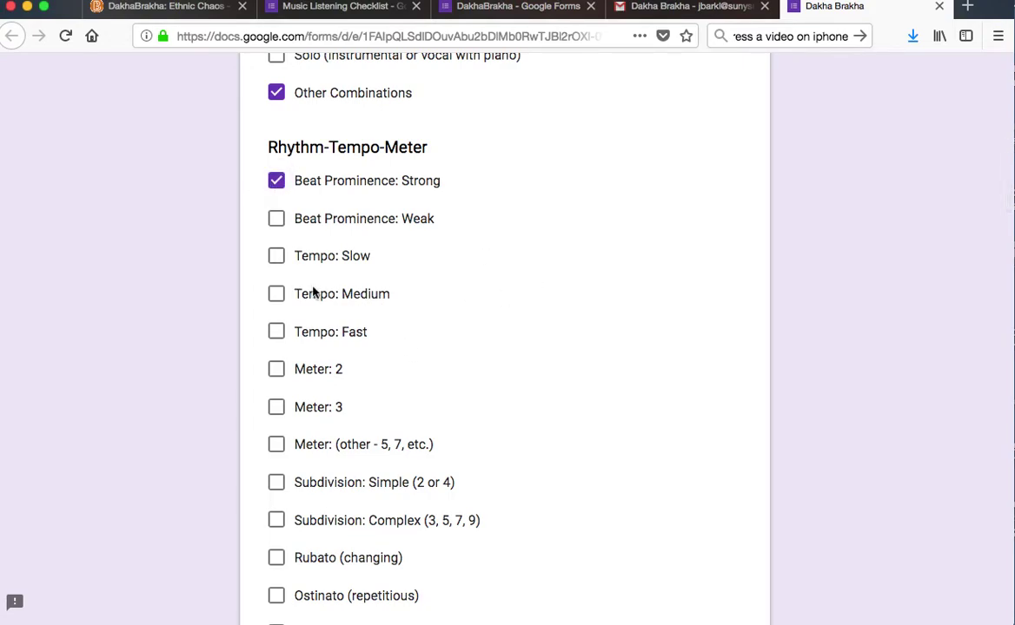
left_click(275, 333)
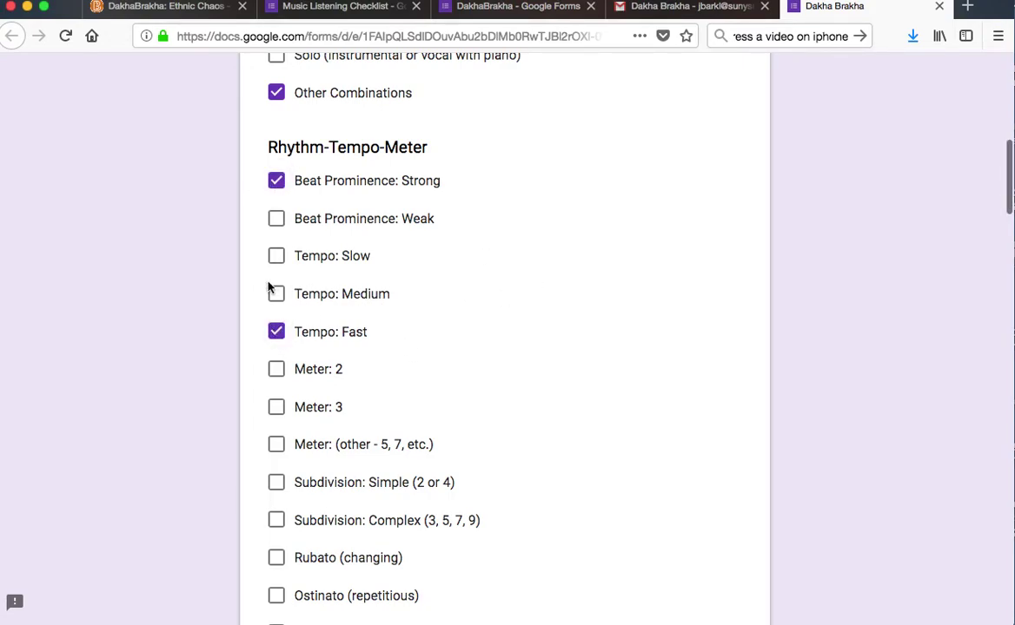
left_click(275, 296)
scroll(532, 394, "down", 3)
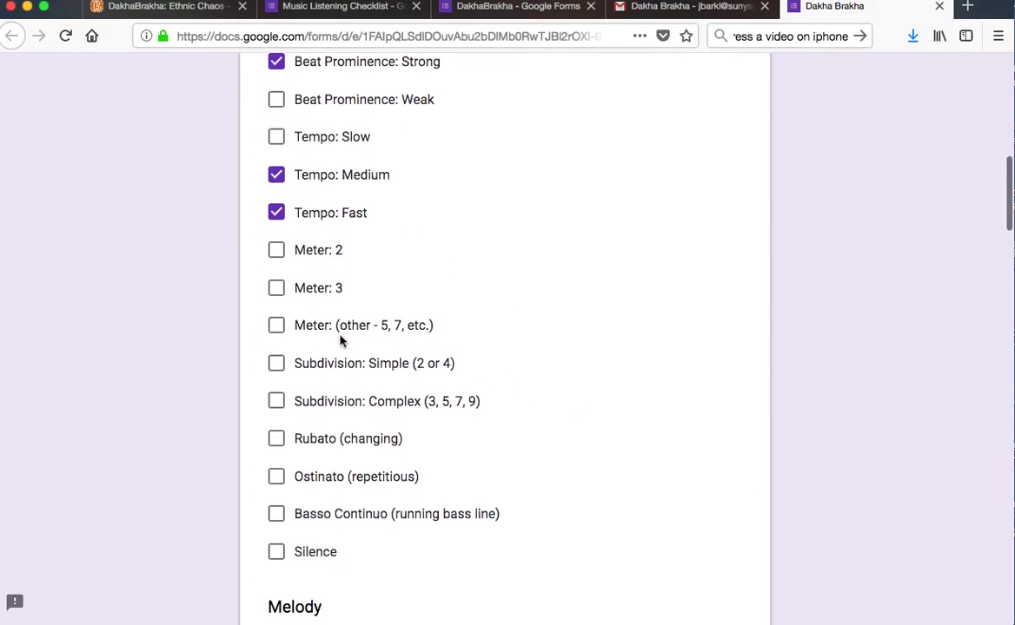
left_click(274, 326)
left_click(275, 363)
left_click(276, 402)
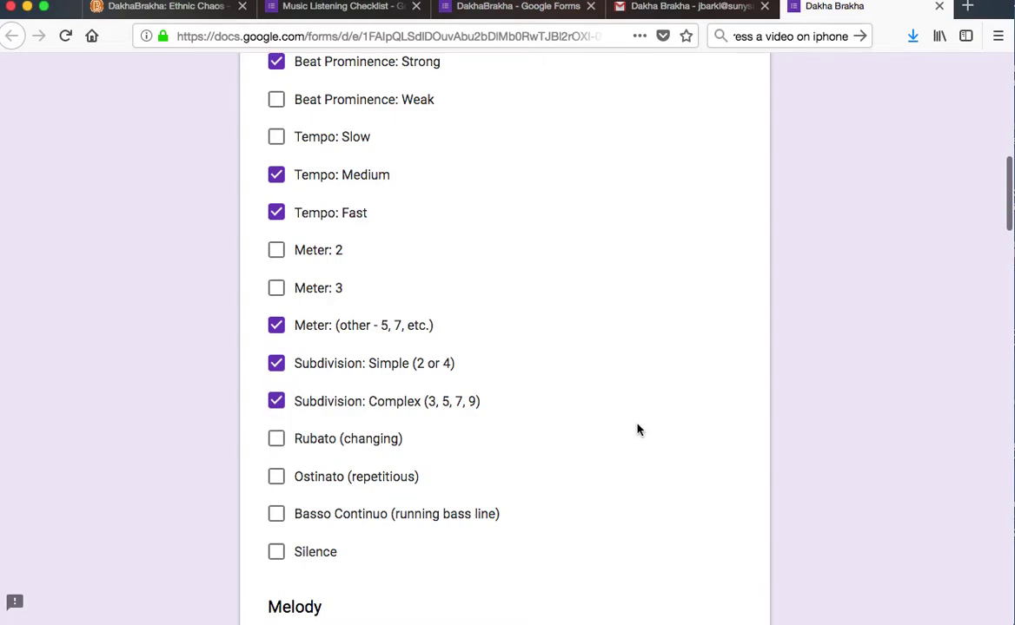
scroll(637, 429, "down", 3)
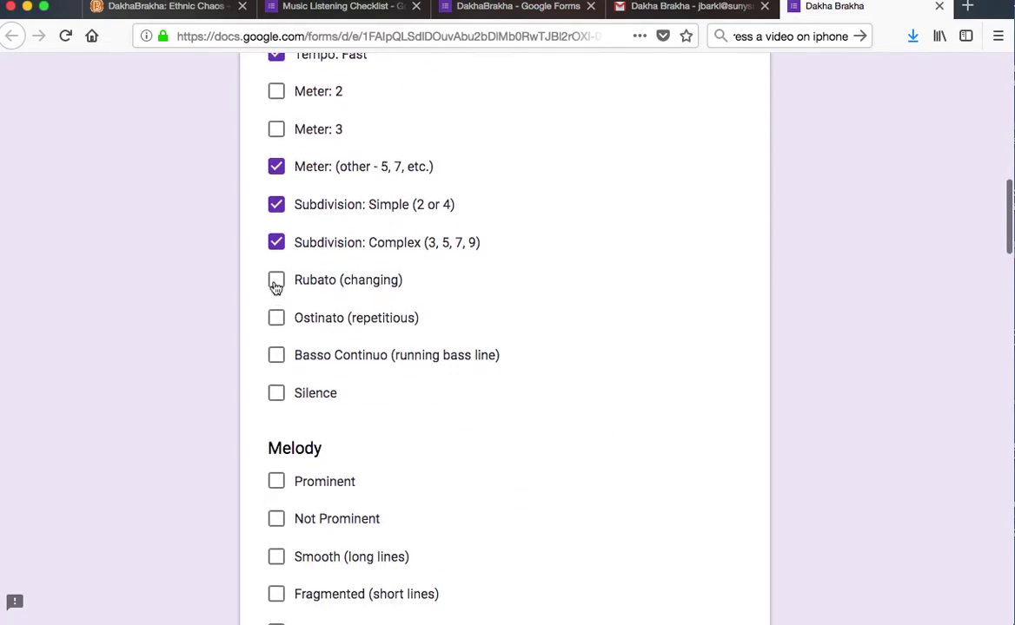
left_click(276, 282)
left_click(272, 327)
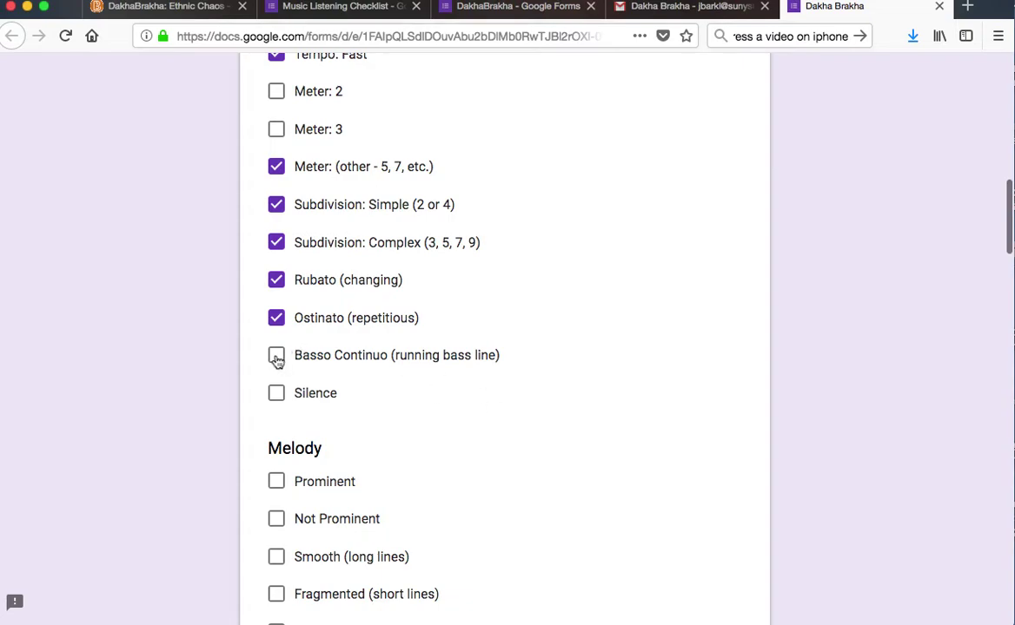
left_click(276, 355)
- Mark the melody Not Prominent, Ornamented, Fragmented and Smooth
scroll(685, 431, "down", 6)
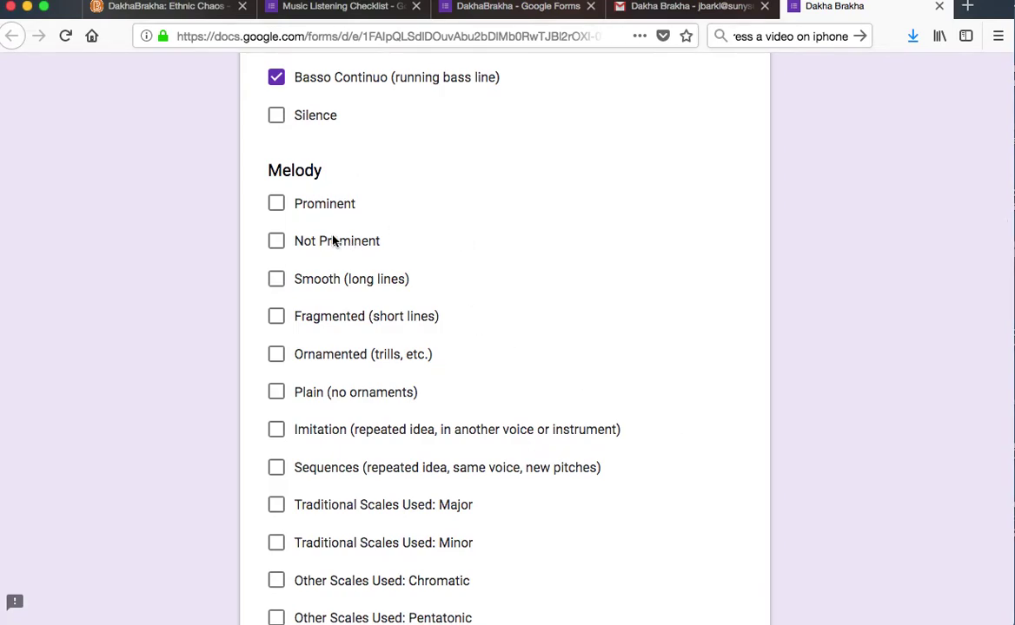
left_click(276, 241)
scroll(557, 276, "down", 3)
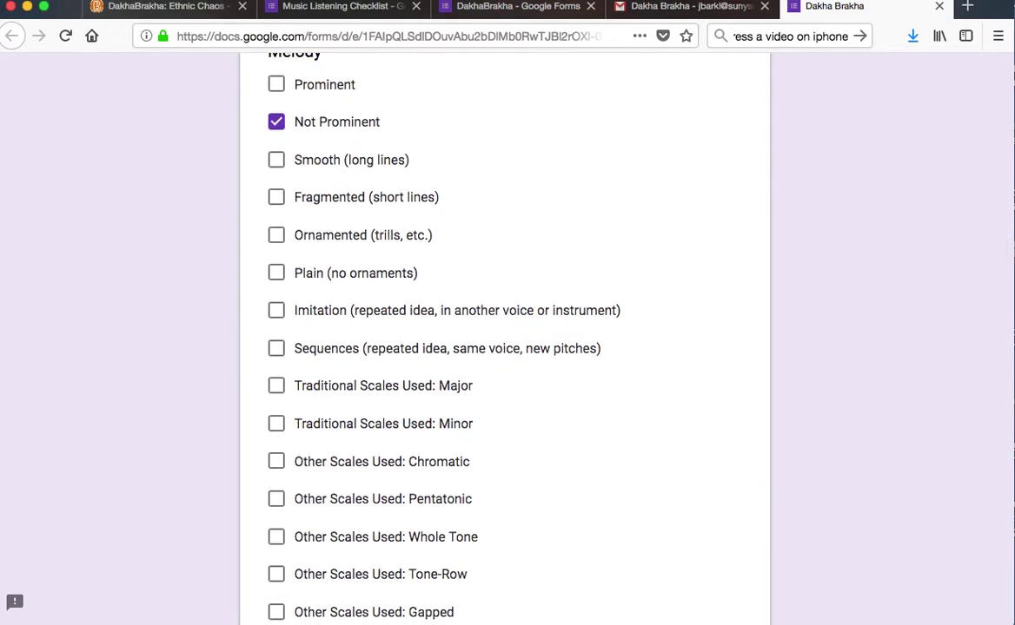
left_click(275, 235)
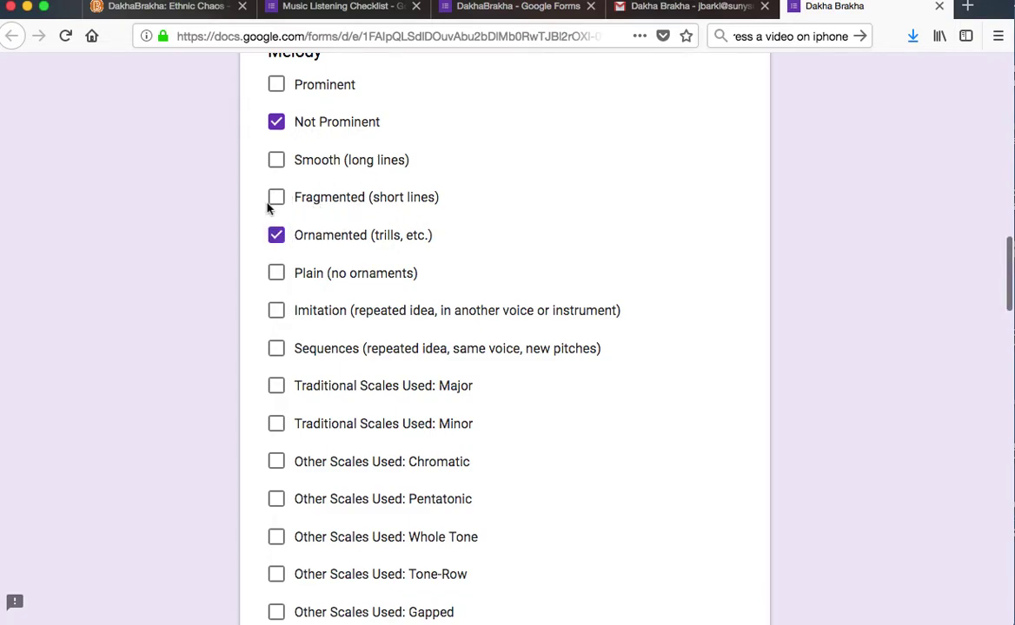
left_click(277, 197)
left_click(276, 160)
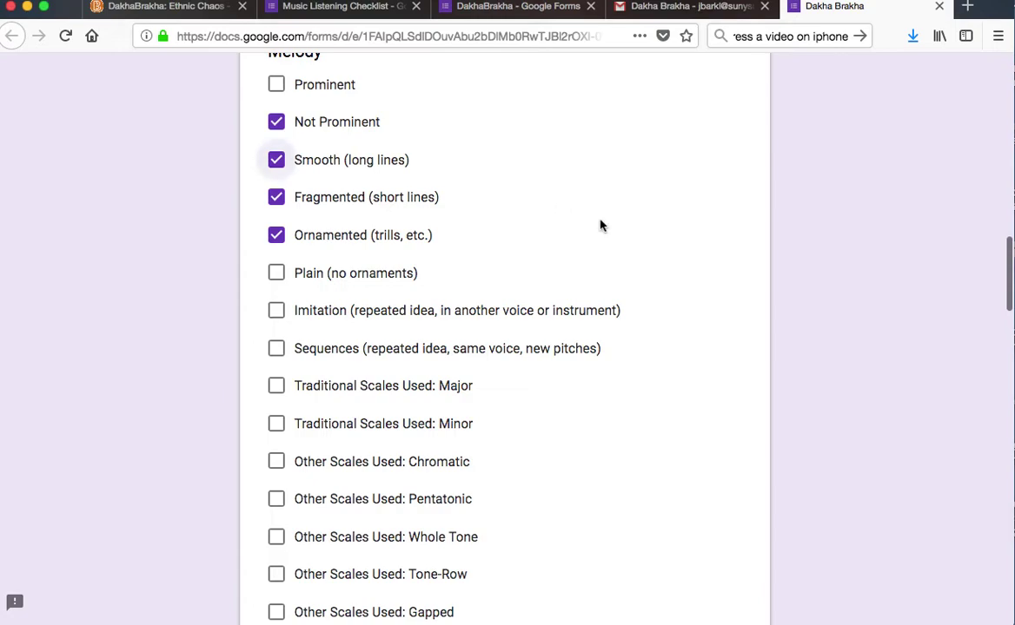
scroll(582, 228, "down", 3)
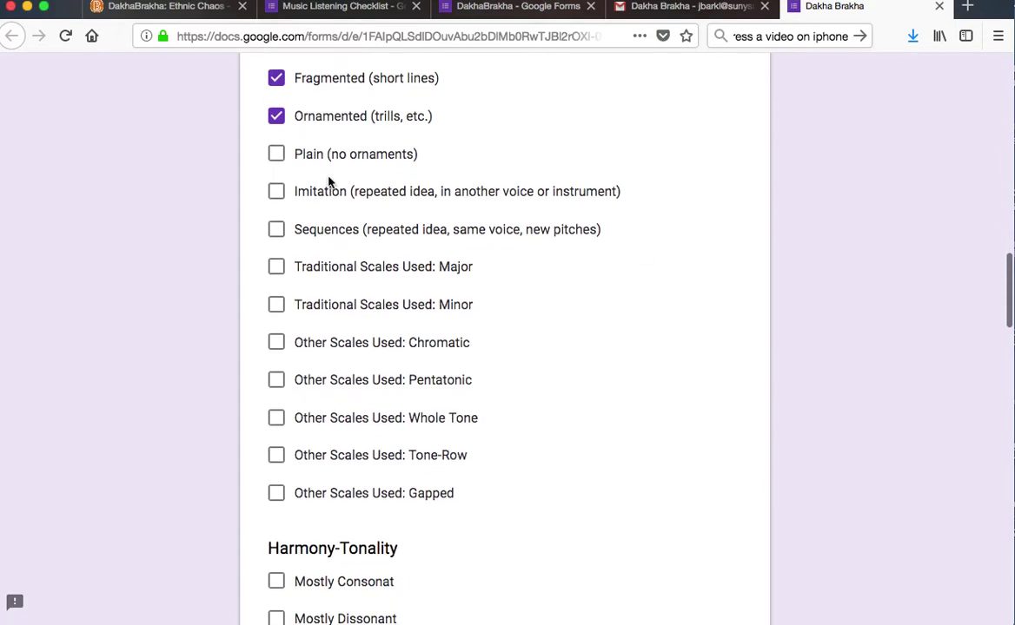
- Tick Imitation, Sequences, and Major and Minor scales, leaving Gapped unticked
left_click(276, 192)
left_click(275, 229)
left_click(277, 268)
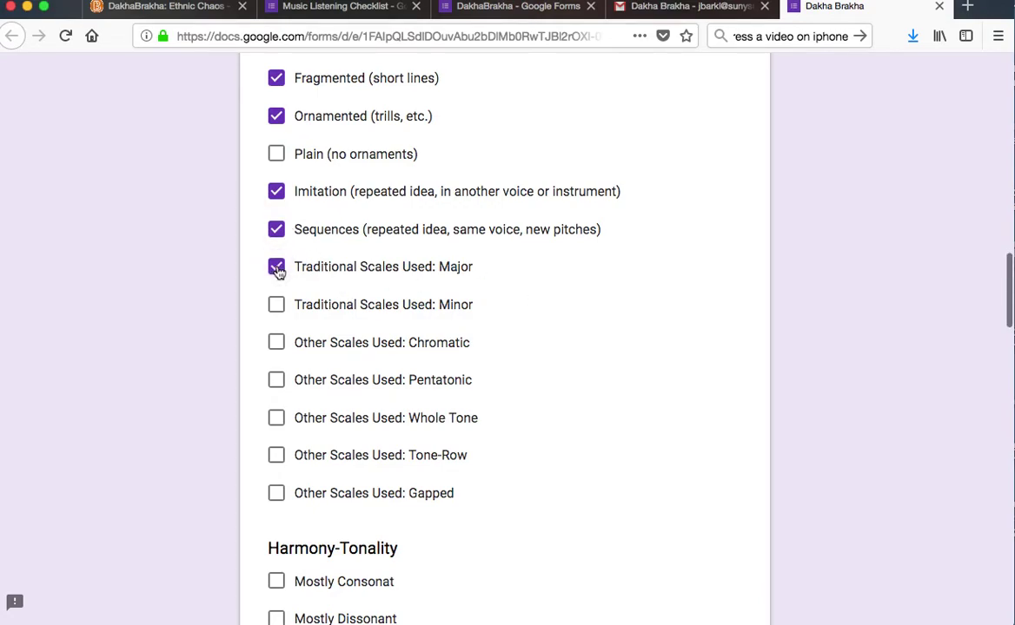
left_click(277, 268)
left_click(277, 305)
left_click(279, 267)
scroll(677, 397, "down", 2)
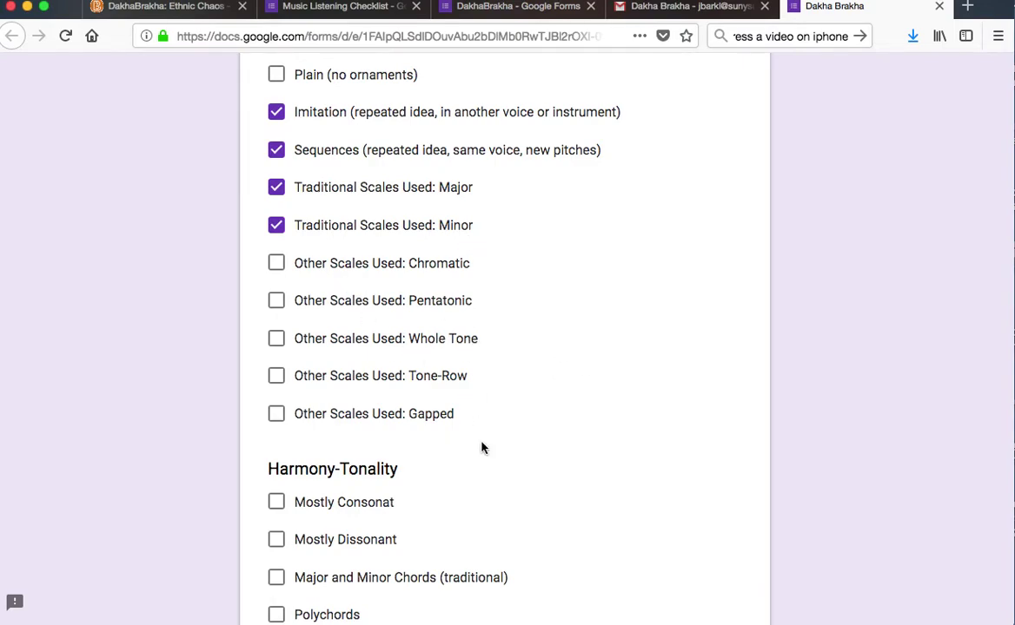
left_click(725, 416)
scroll(725, 416, "down", 1)
left_click(275, 373)
scroll(671, 403, "down", 4)
- Tick Mostly Dissonant, Major and Minor Chords, Clusters and Polytonality for harmony
scroll(617, 420, "down", 2)
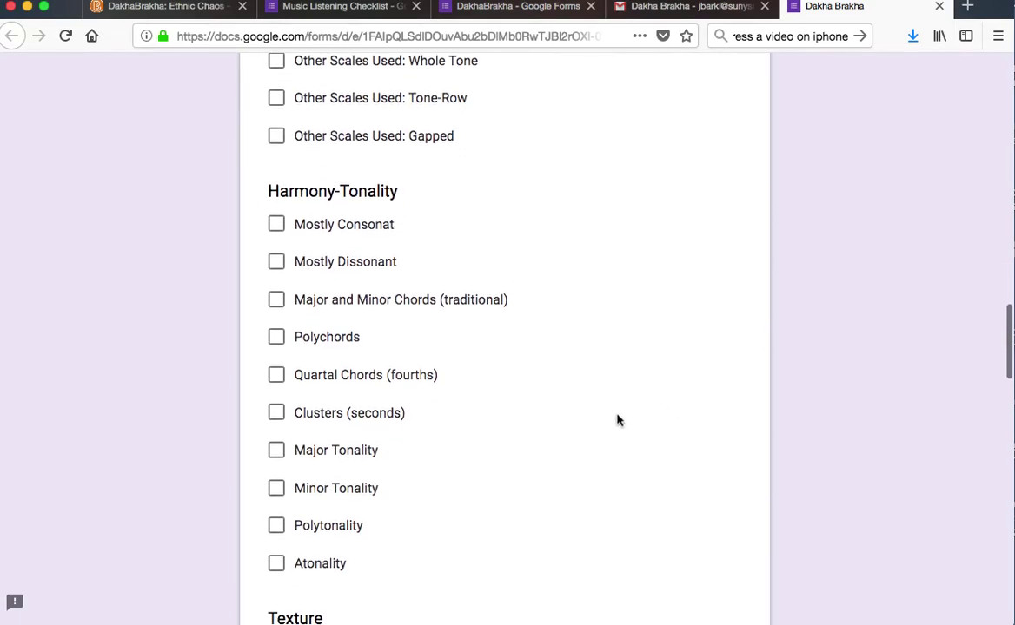
left_click(276, 224)
left_click(276, 225)
left_click(277, 264)
scroll(634, 431, "down", 2)
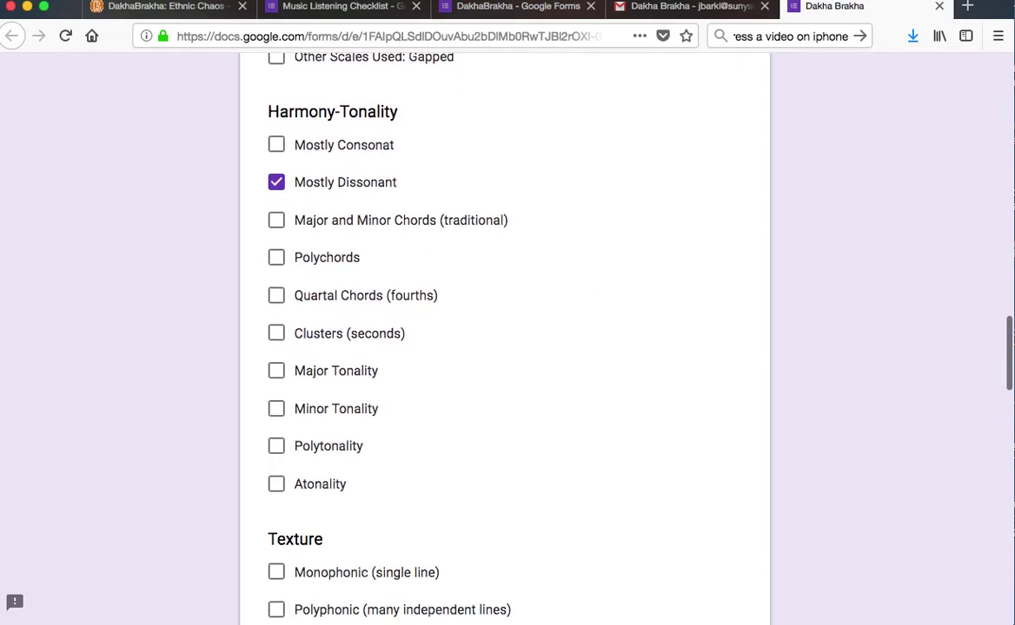
left_click(276, 220)
left_click(276, 221)
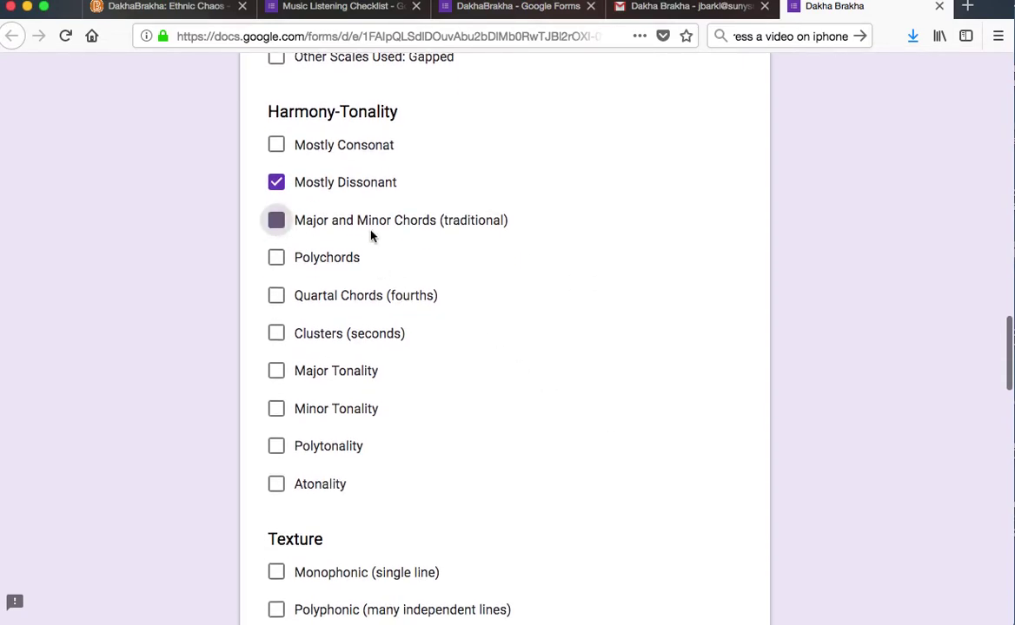
left_click(279, 225)
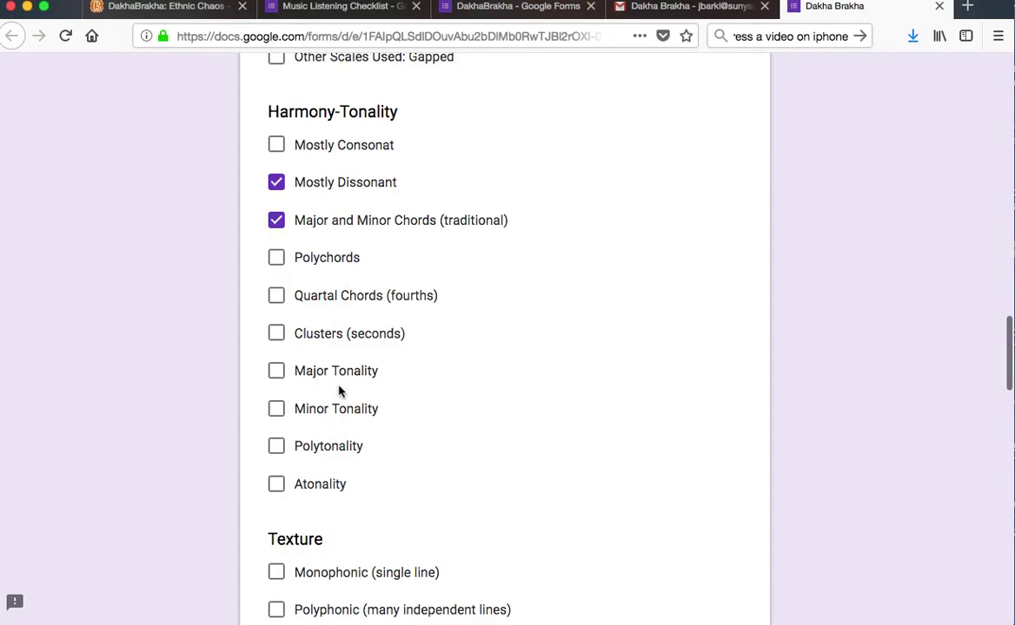
left_click(276, 334)
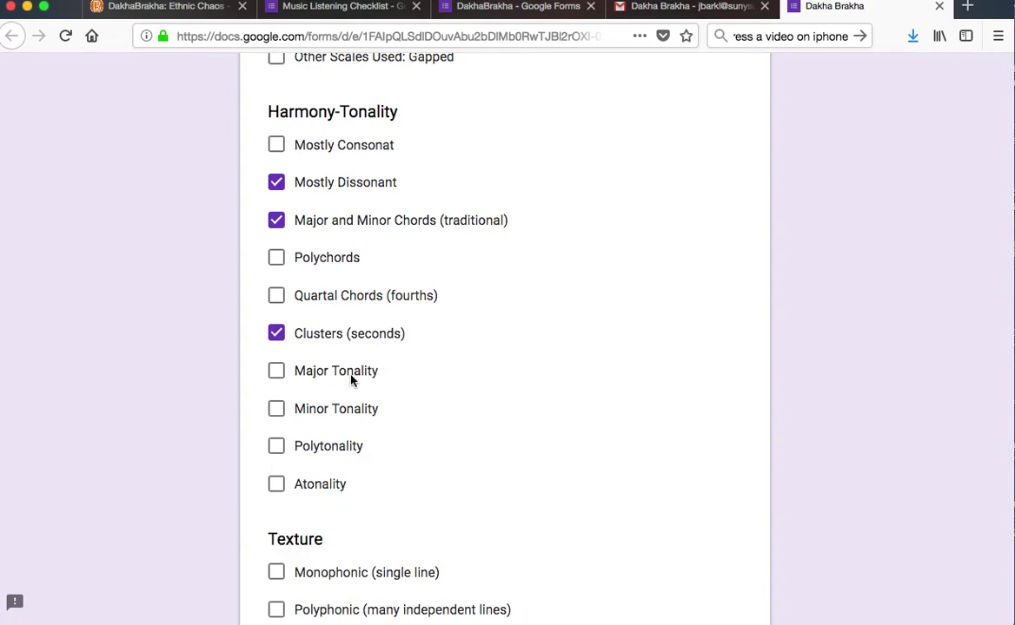
left_click(277, 445)
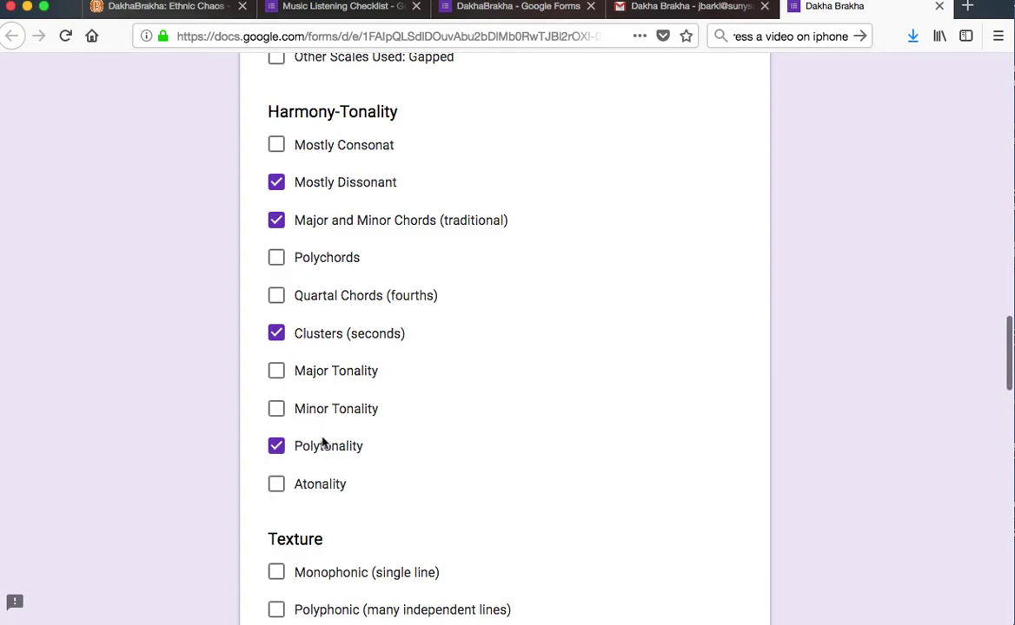
- Tick Polyphonic (many independent lines) under Texture
double_click(622, 419)
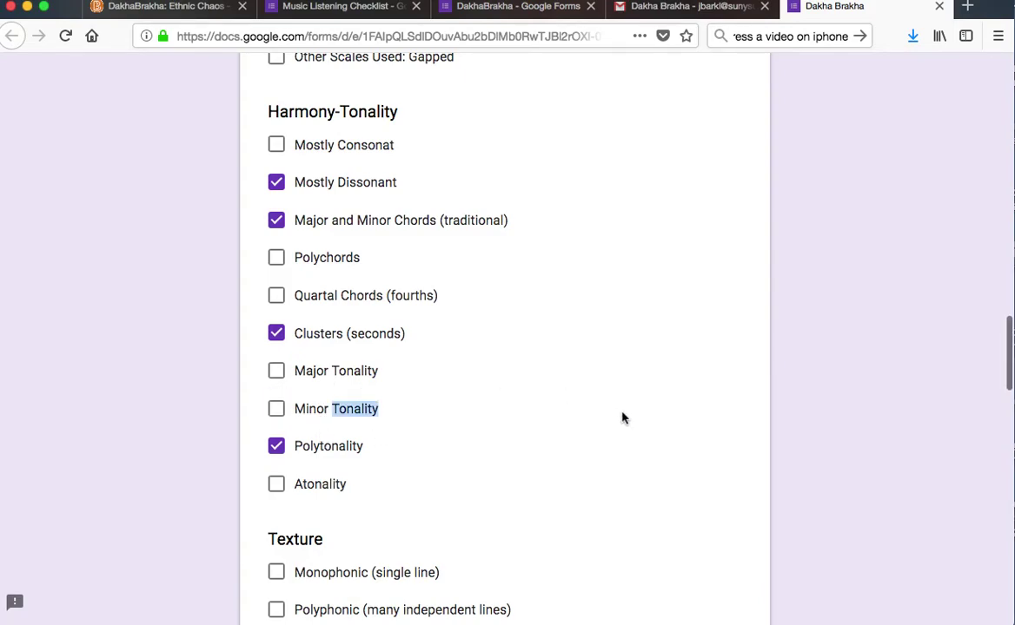
left_click(847, 478)
scroll(846, 478, "down", 5)
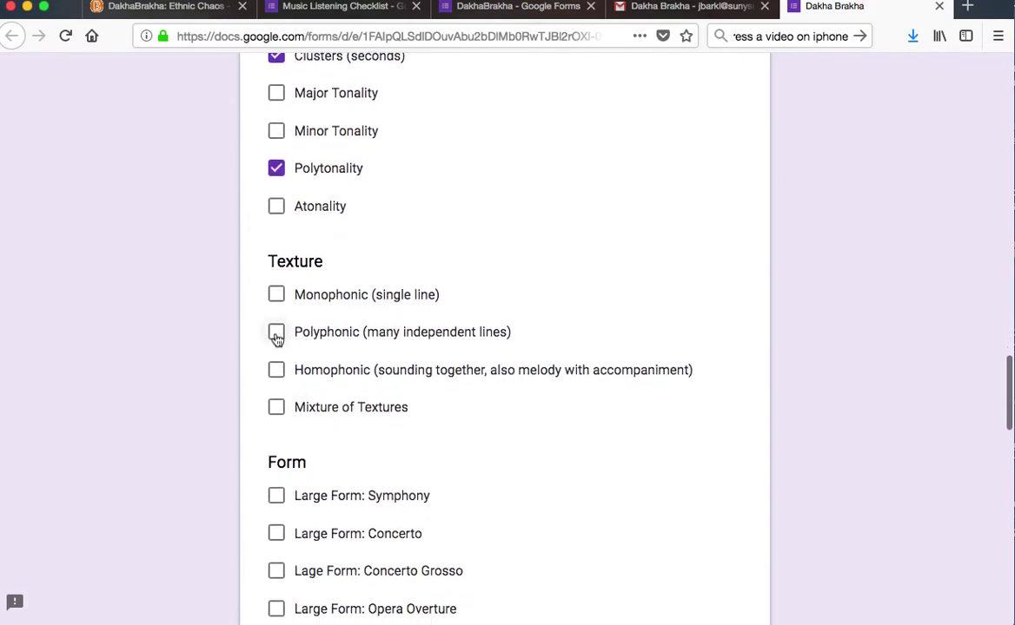
left_click(277, 336)
- Tick Developmental as the General Concept of Form and submit the checklist
scroll(858, 397, "down", 5)
scroll(504, 339, "down", 5)
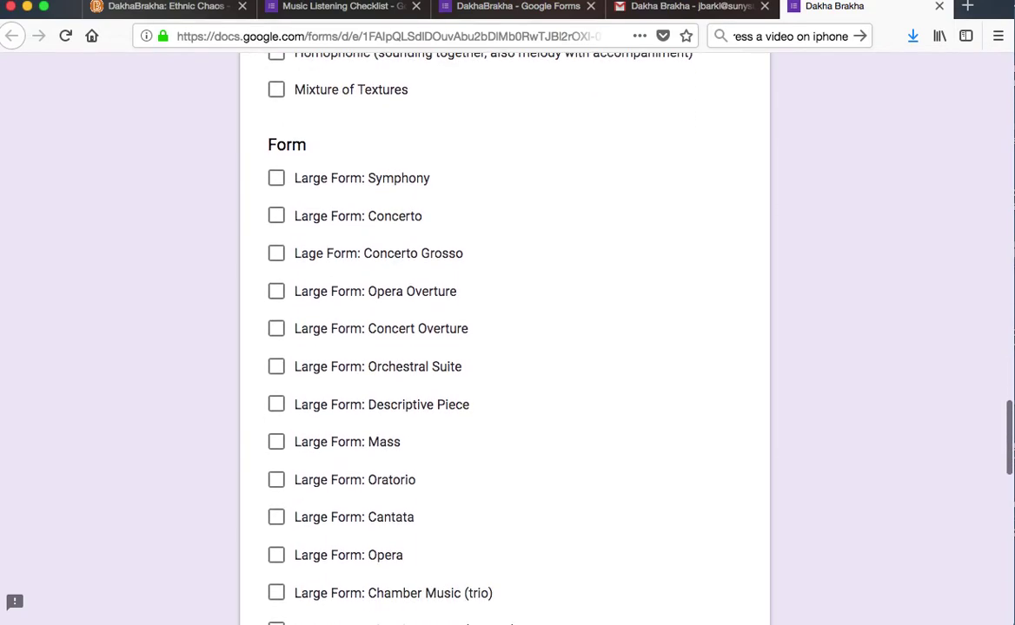
scroll(504, 339, "down", 6)
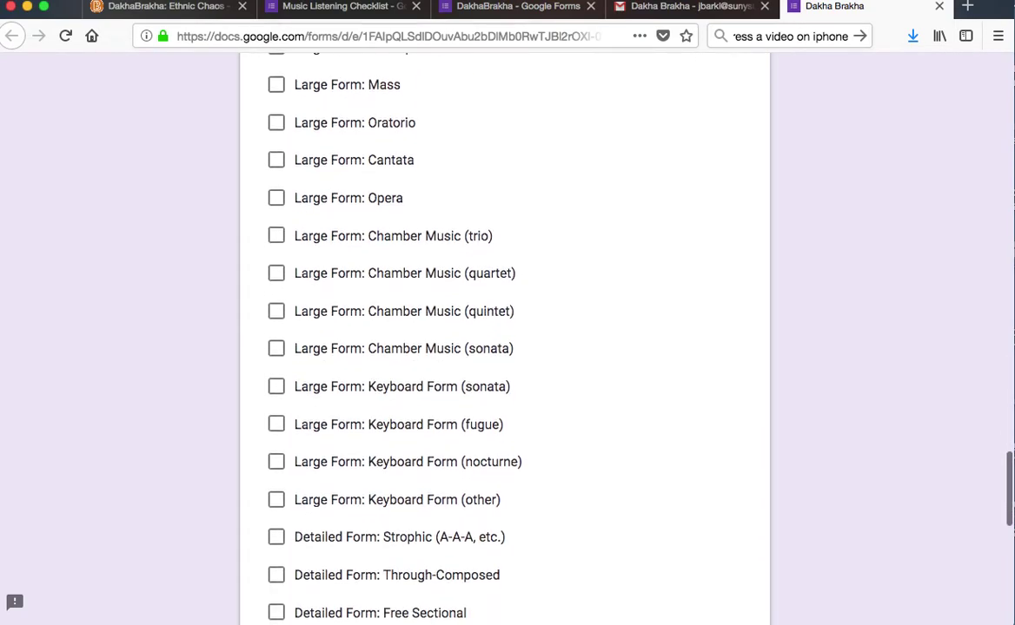
scroll(504, 339, "down", 3)
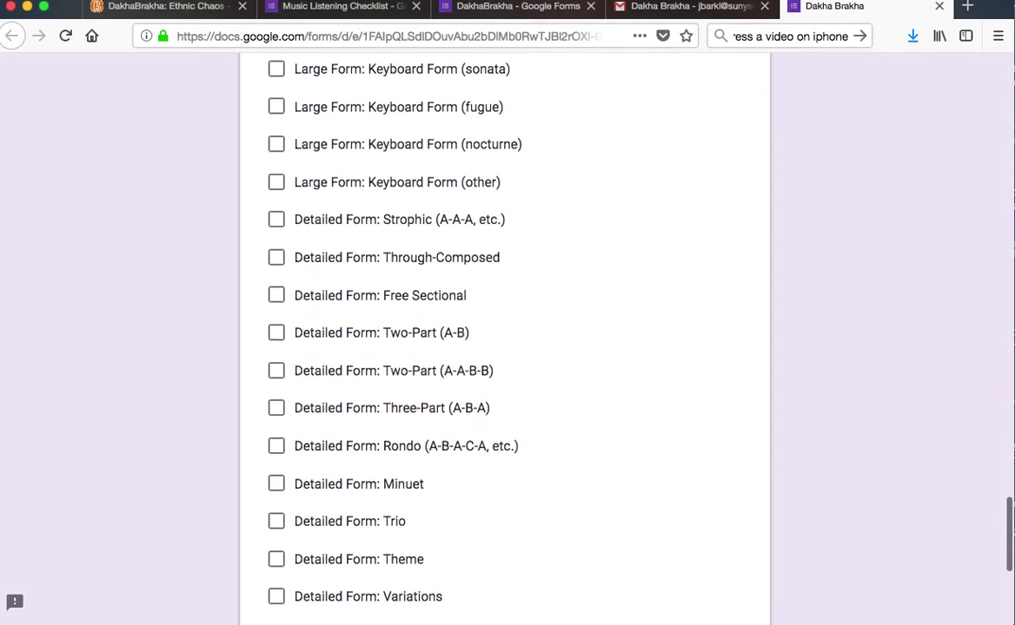
scroll(504, 339, "down", 4)
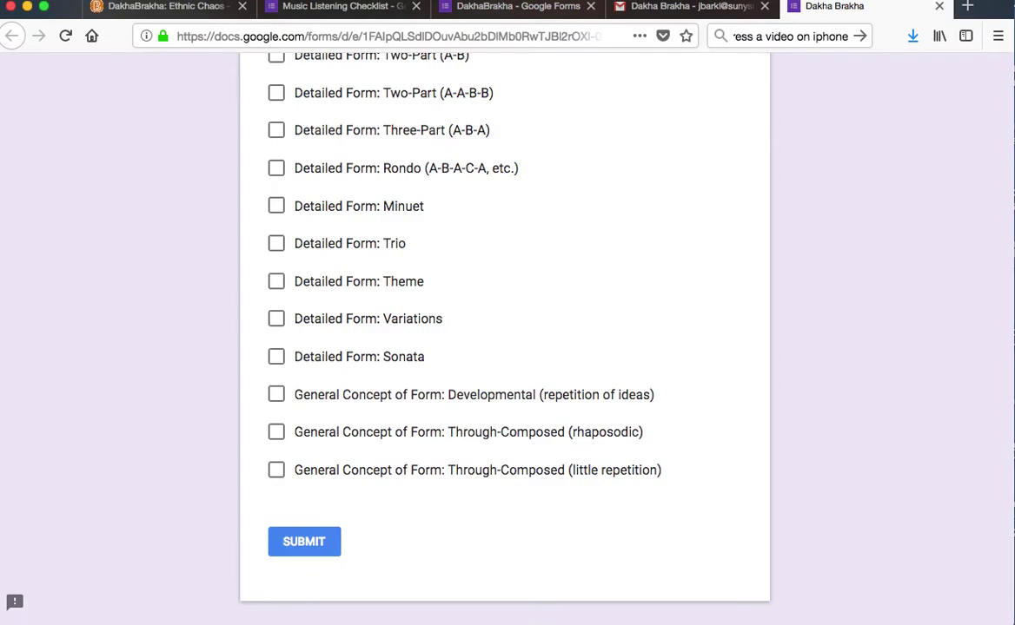
left_click(276, 396)
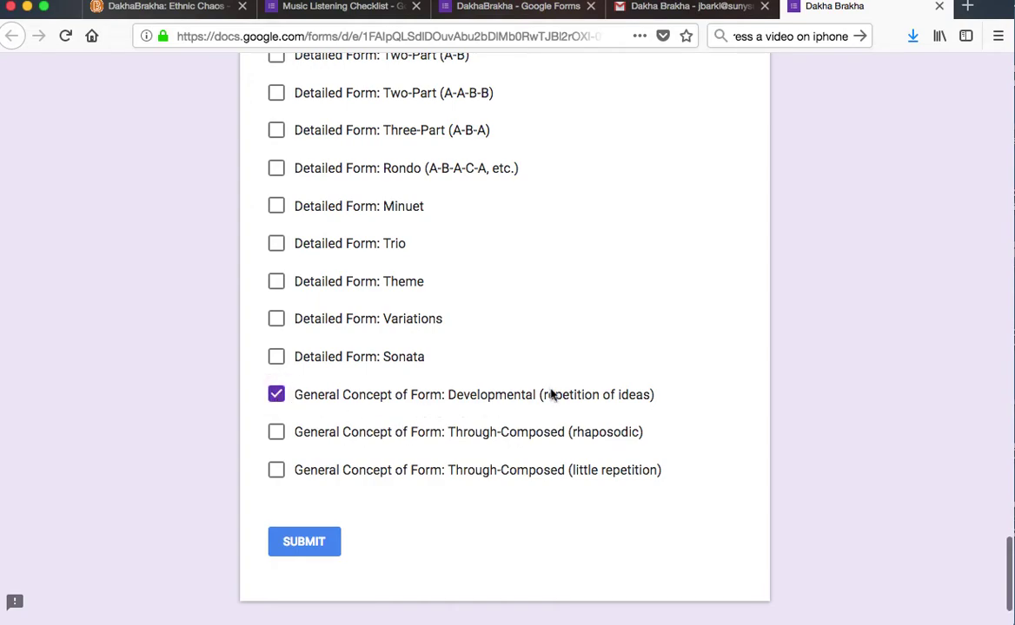
left_click(312, 543)
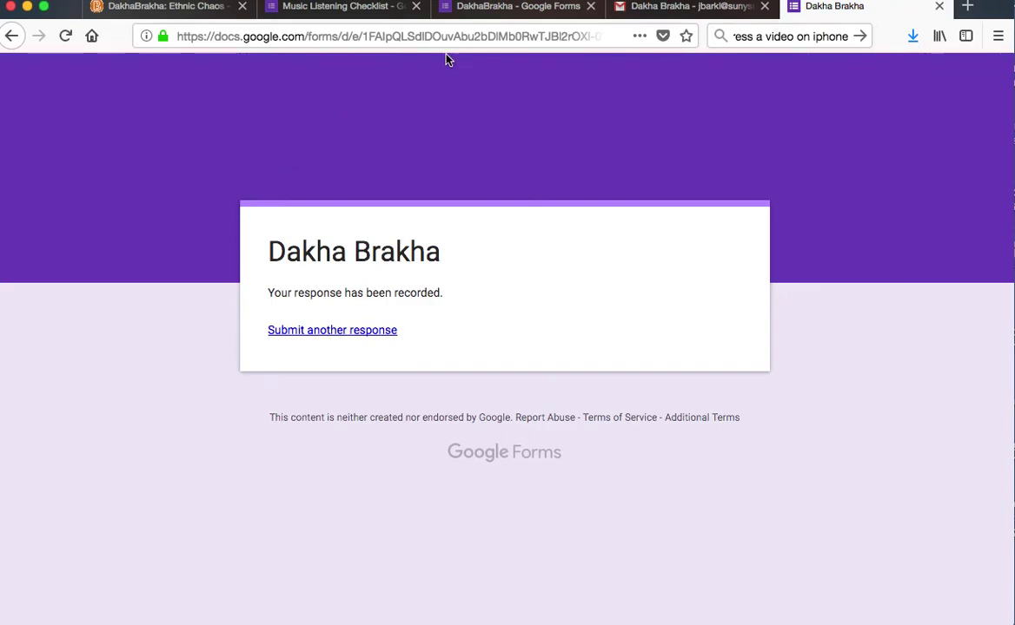
- Show the Dakha Brakha form's response in Individual view and select its URL
left_click(521, 9)
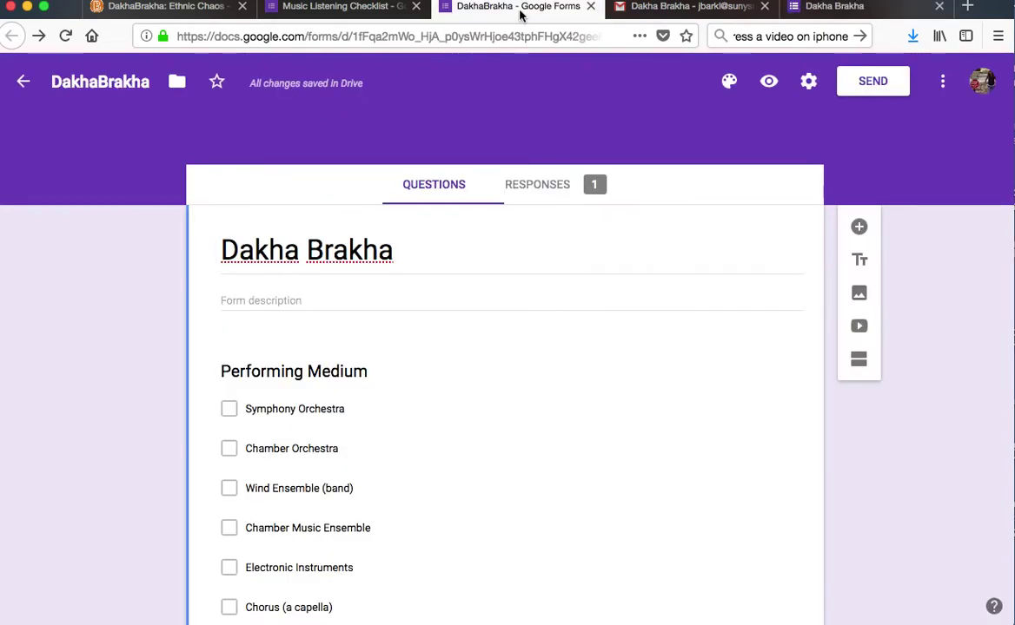
left_click(543, 188)
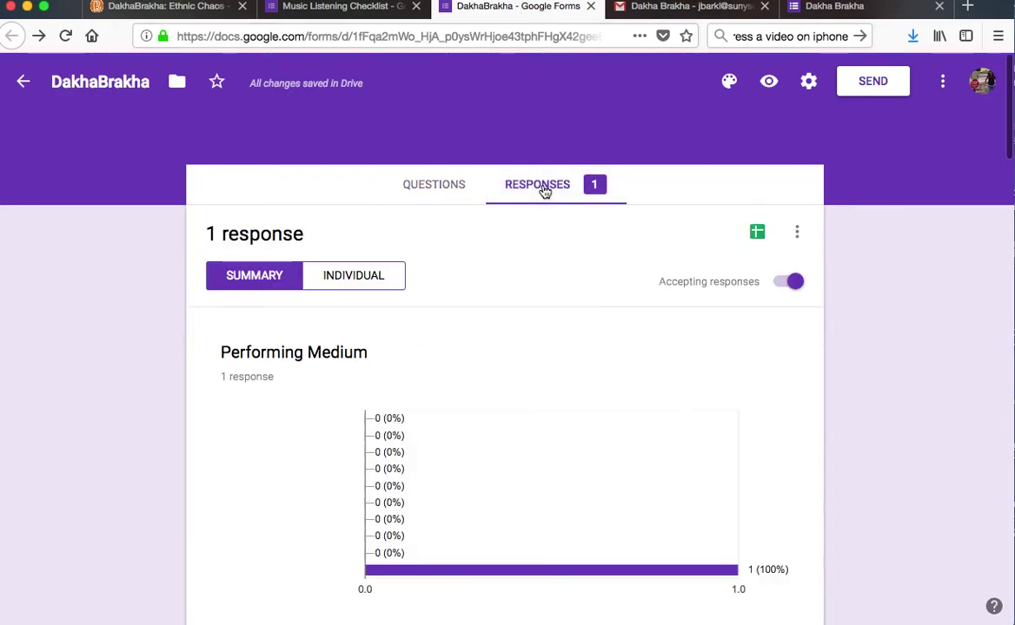
left_click(344, 283)
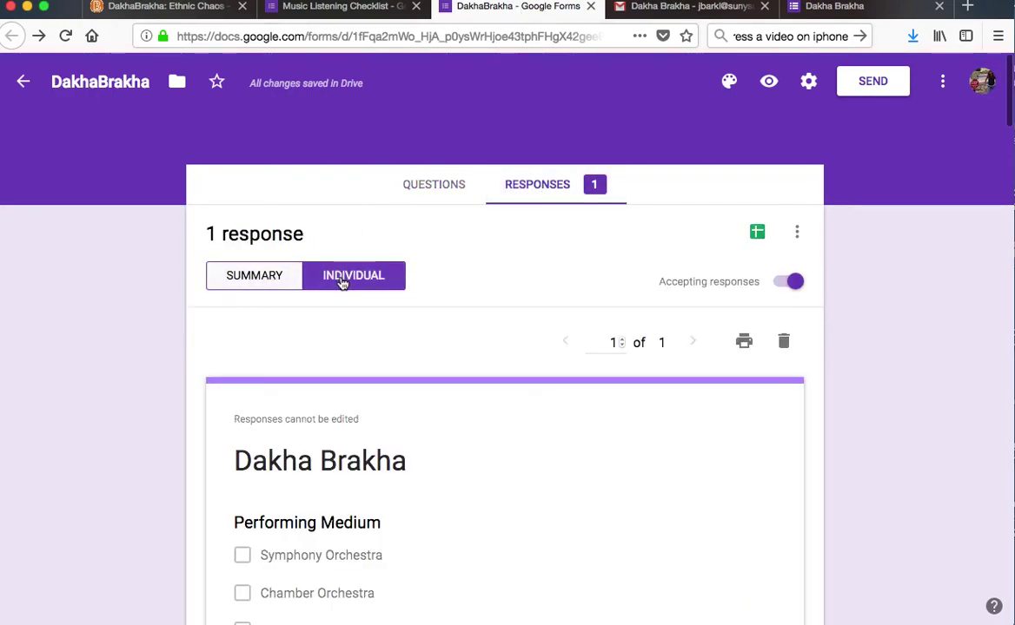
scroll(922, 437, "down", 5)
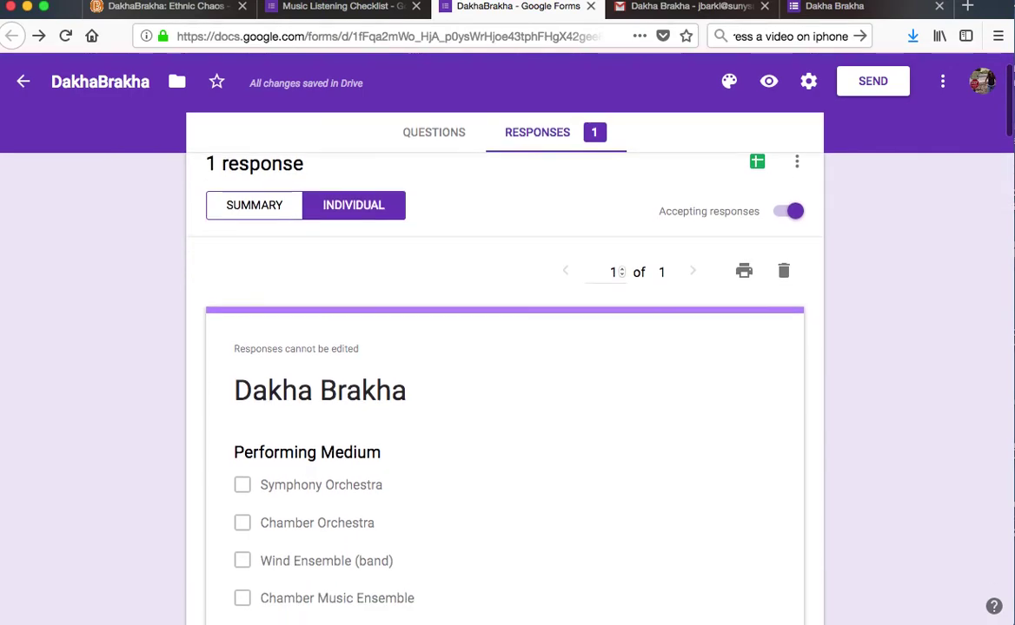
scroll(553, 184, "down", 1)
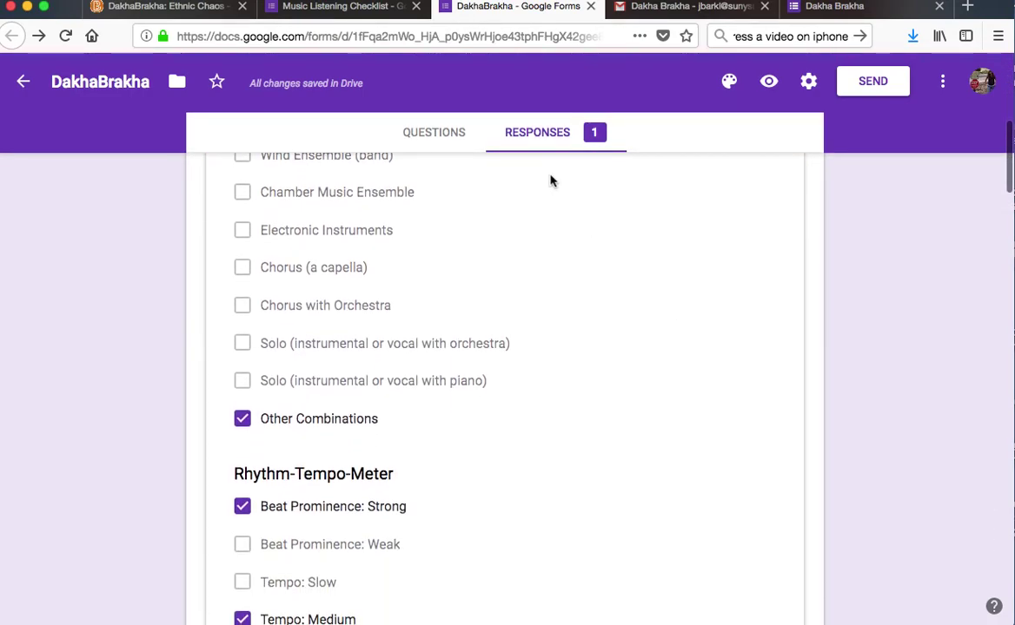
left_click(580, 37)
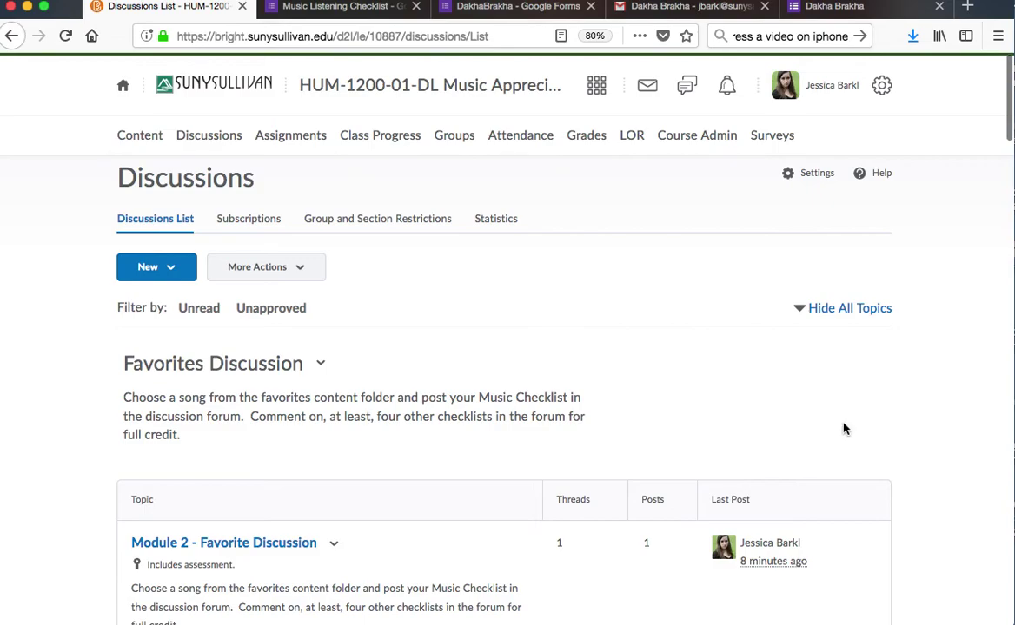
- Start a thread titled 'Dakha Brakha' and paste the response link into the message
scroll(608, 417, "down", 4)
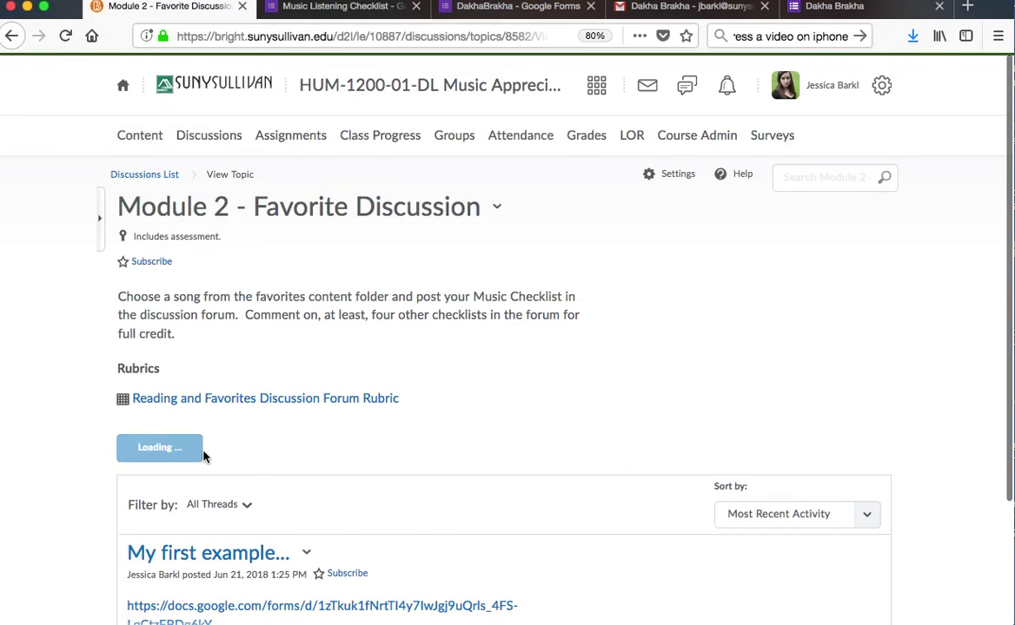
type("Dakha Brakha")
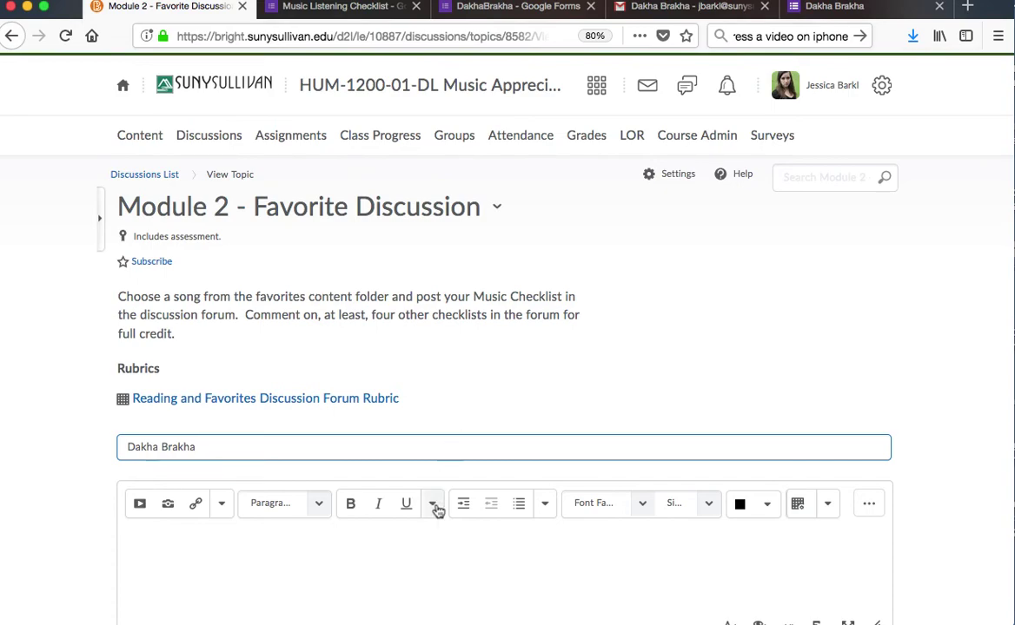
left_click(355, 544)
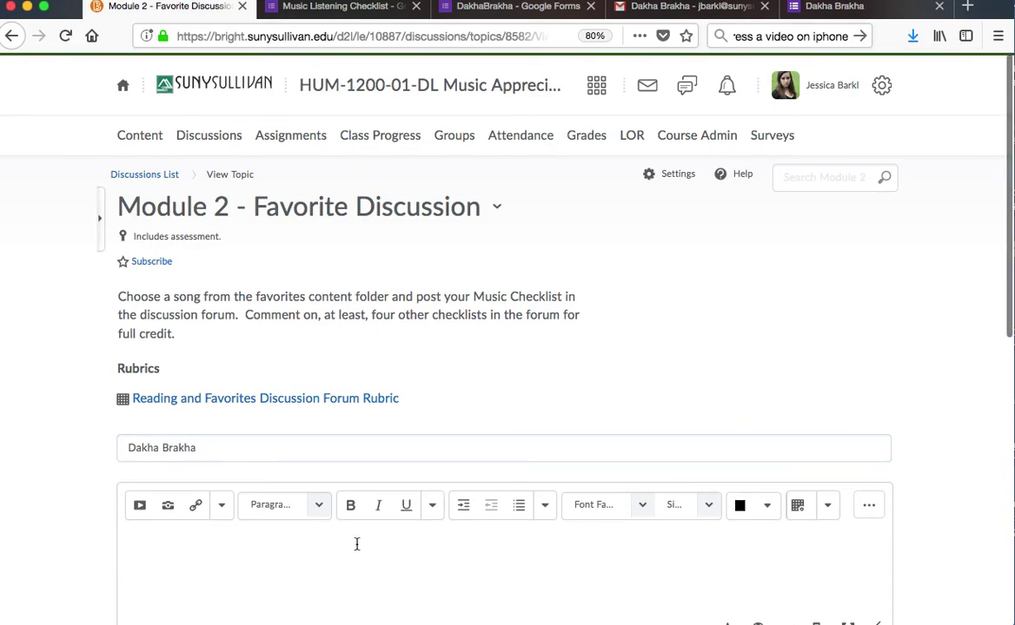
- Make the pasted response link open in a new window
left_click_drag(691, 575, 123, 547)
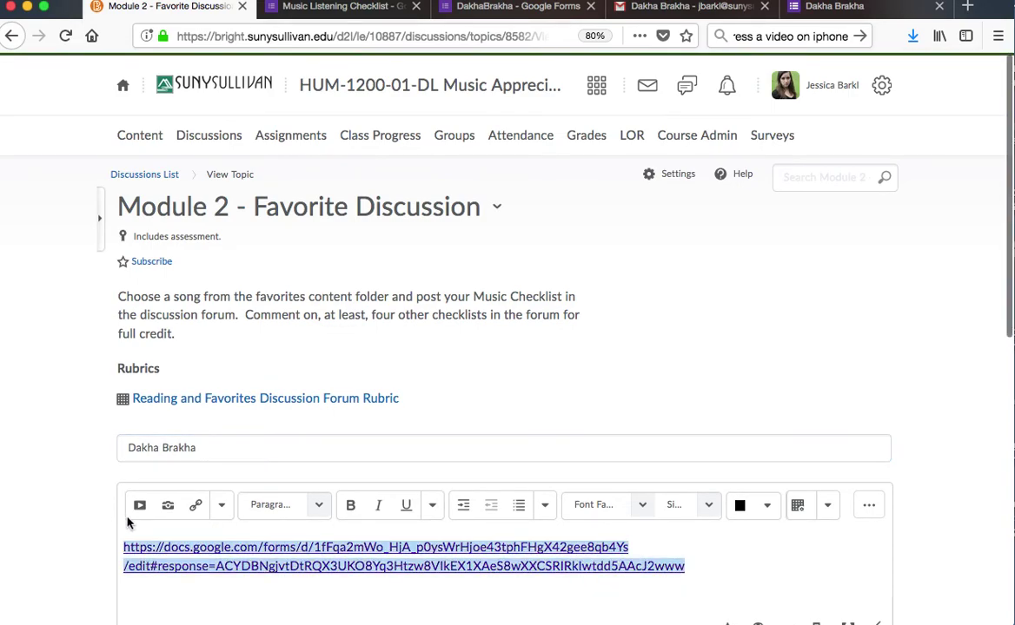
left_click(195, 506)
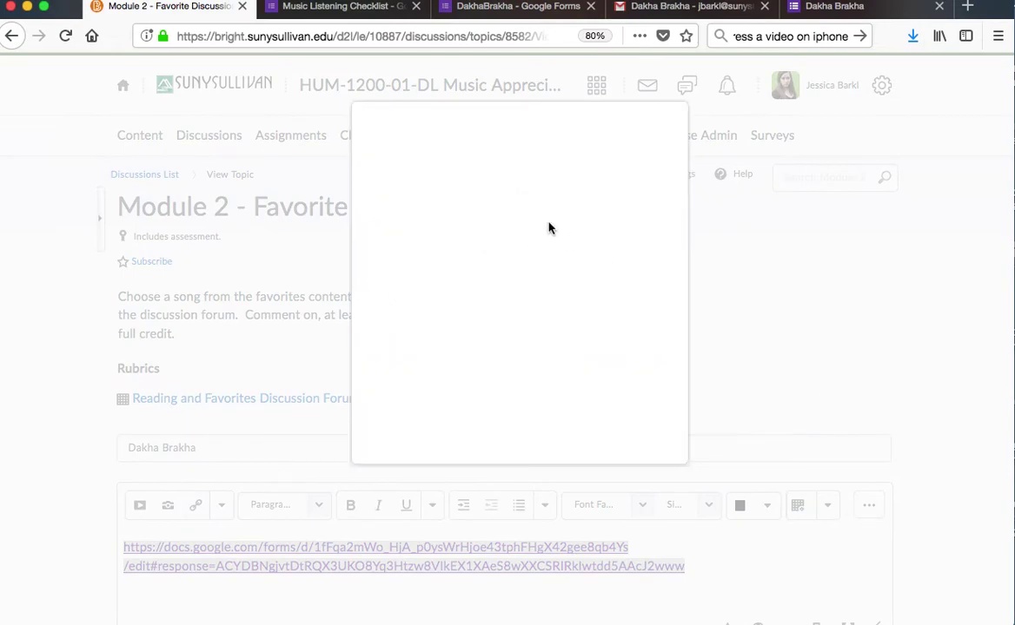
scroll(660, 262, "down", 1)
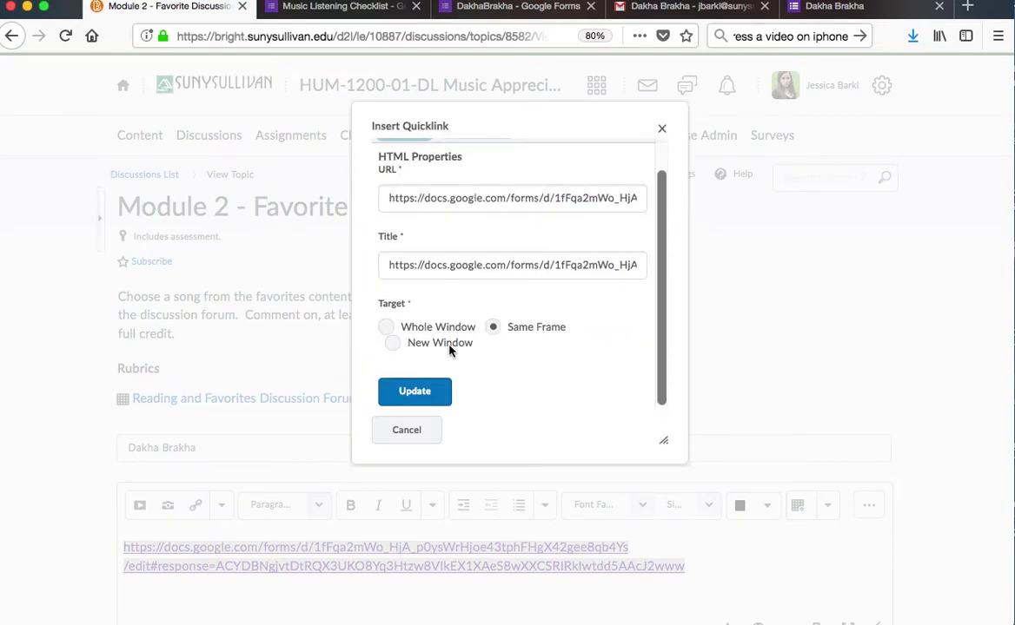
left_click(393, 343)
left_click(415, 392)
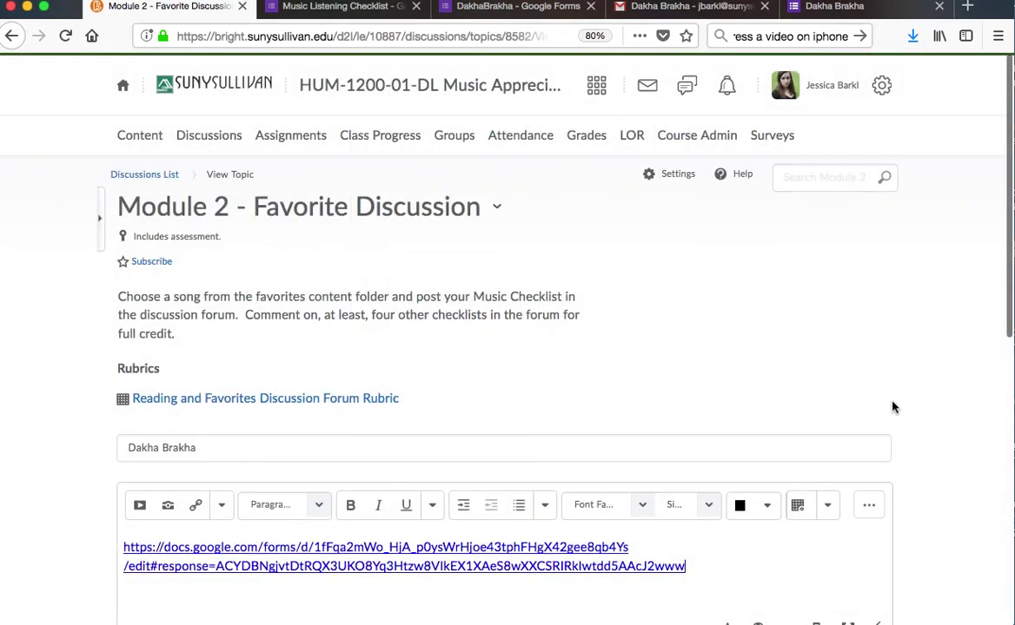
- Post the Dakha Brakha thread and test its response link
scroll(569, 533, "down", 5)
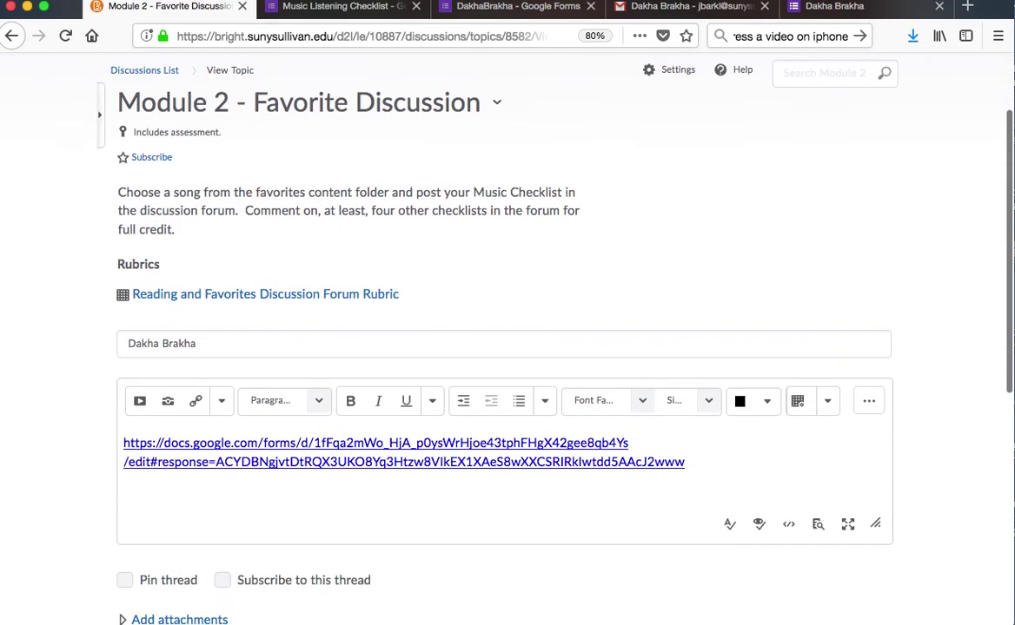
left_click(145, 592)
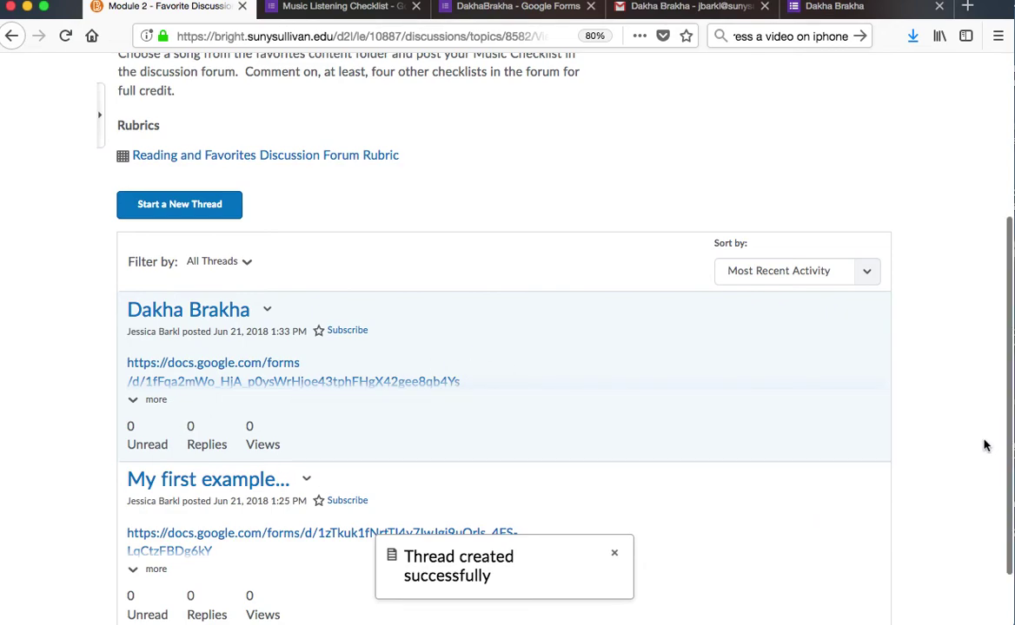
scroll(985, 444, "down", 2)
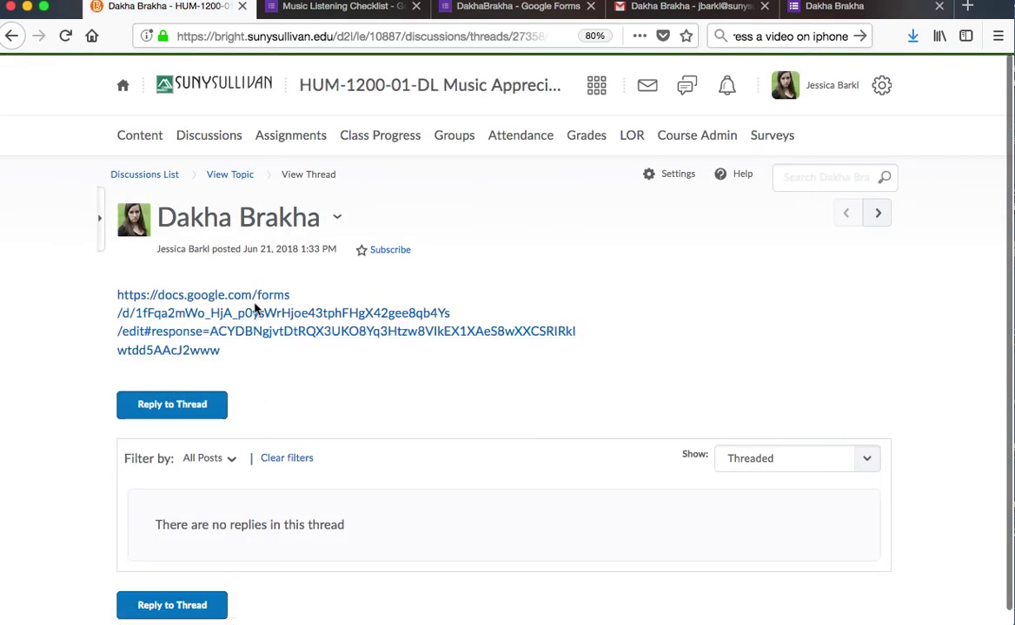
left_click(254, 309)
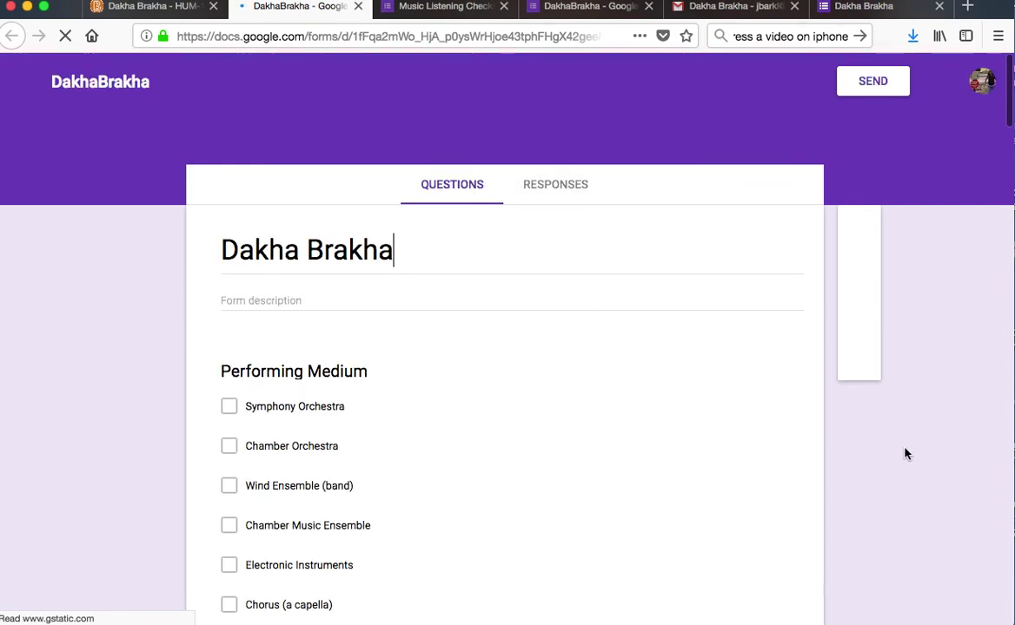
- View the submitted Dakha Brakha response individually and review its ticked rhythm and tempo answers
left_click(563, 197)
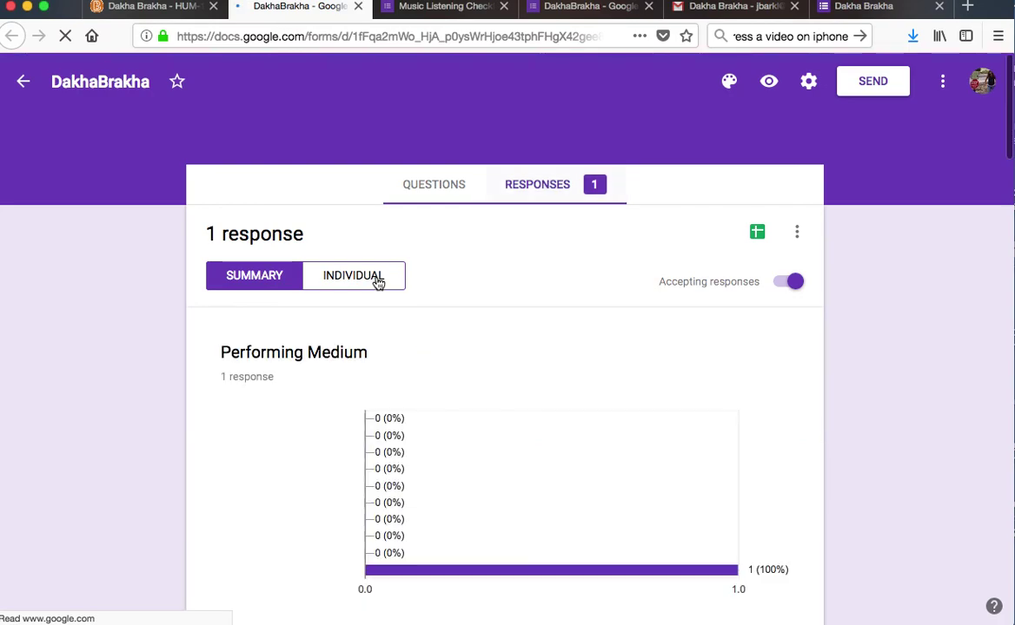
left_click(378, 282)
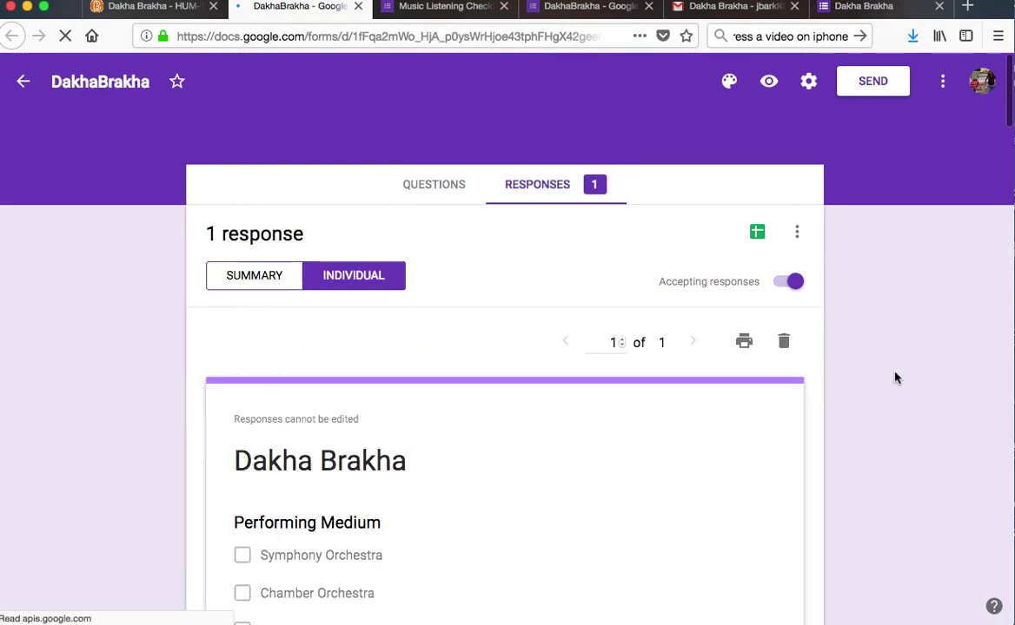
scroll(895, 377, "down", 3)
scroll(503, 391, "down", 10)
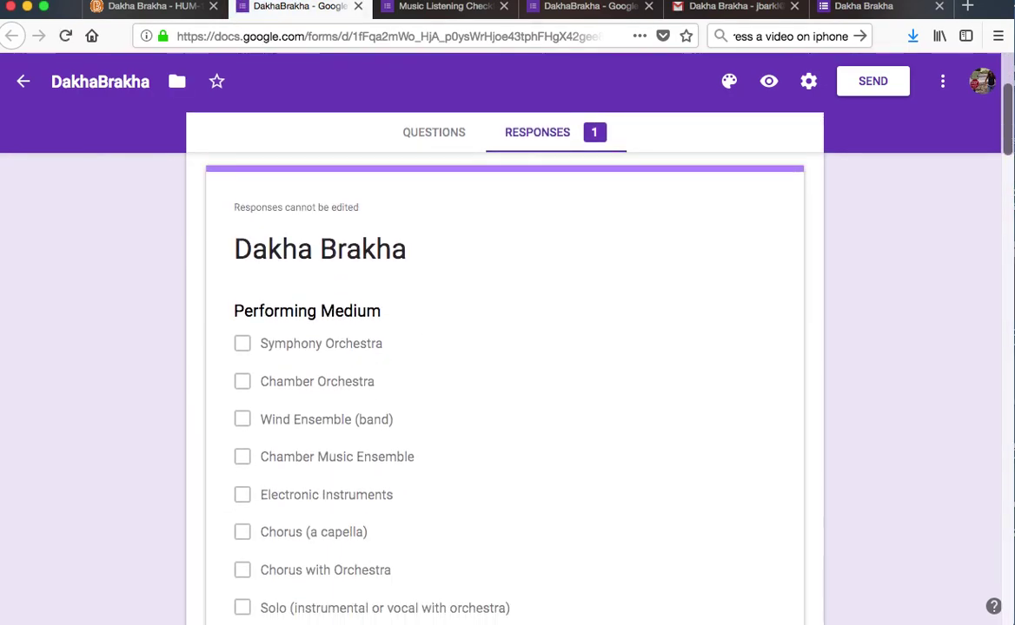
scroll(433, 224, "down", 2)
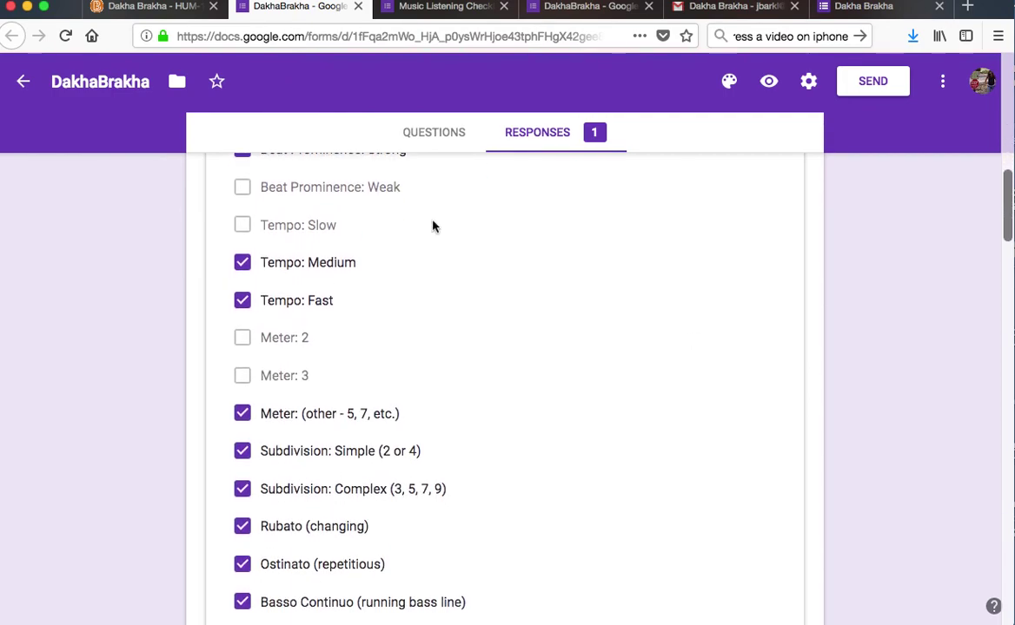